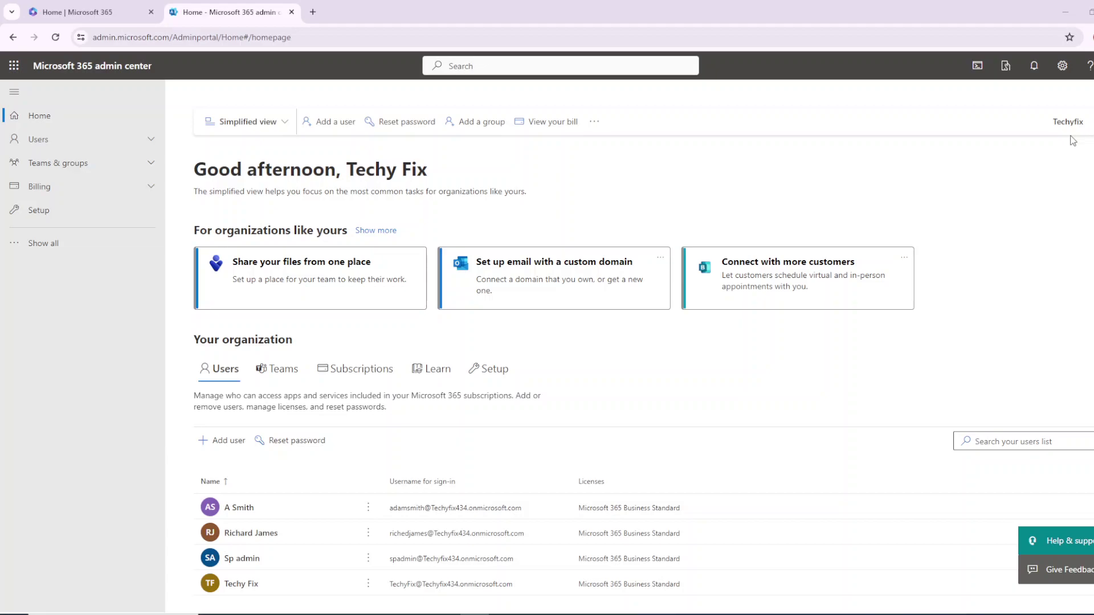
Close the admin center browser tab with Ctrl+W, leaving the Microsoft 365 home page
{"action": "key", "text": "ctrl+w"}
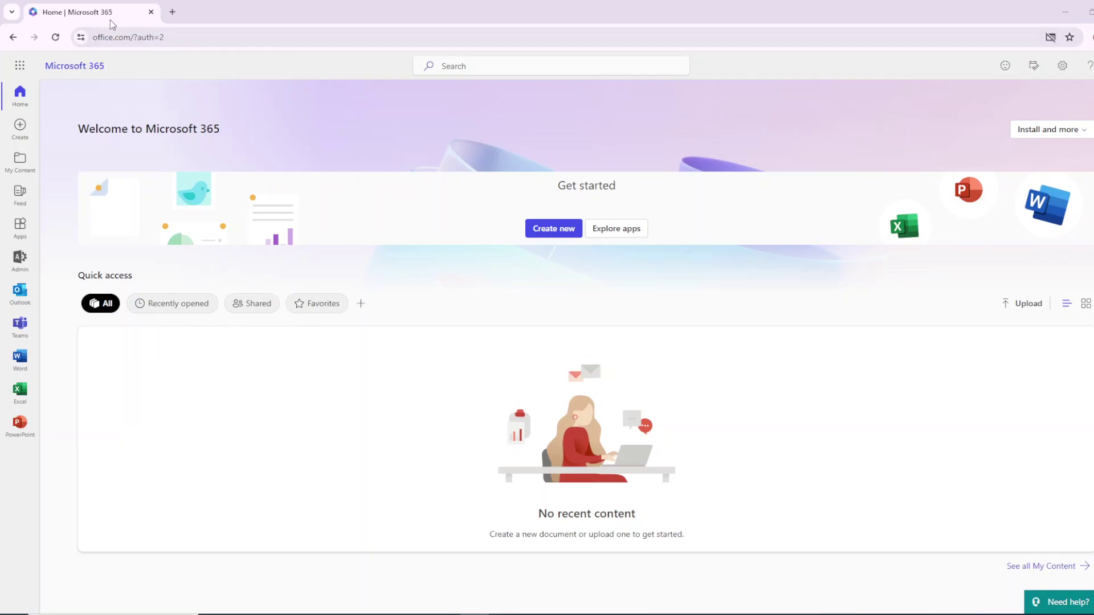
Reopen the Microsoft 365 admin center from the app launcher's Admin tile
{"action": "left_click", "coordinate": [21, 66]}
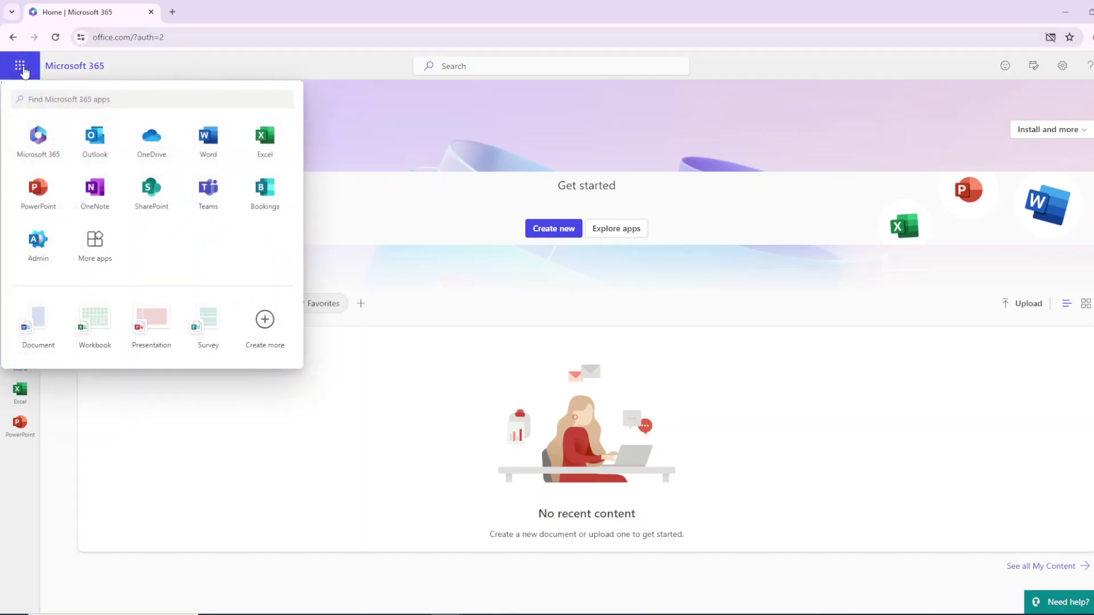
{"action": "left_click", "coordinate": [31, 251]}
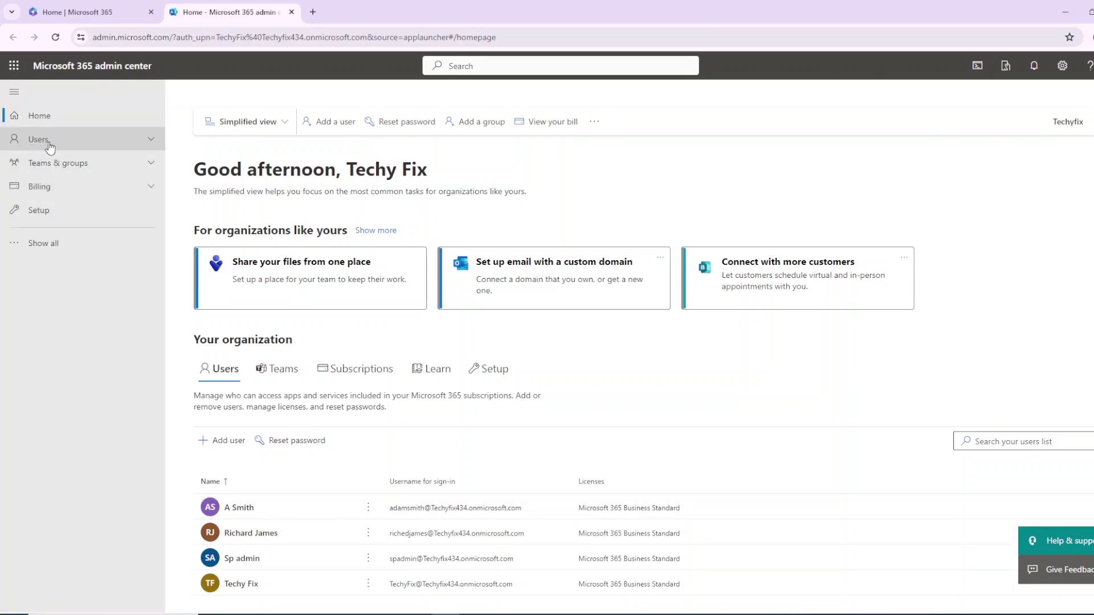
Go to Users > Active users to list the four Business Standard users
{"action": "left_click", "coordinate": [85, 146]}
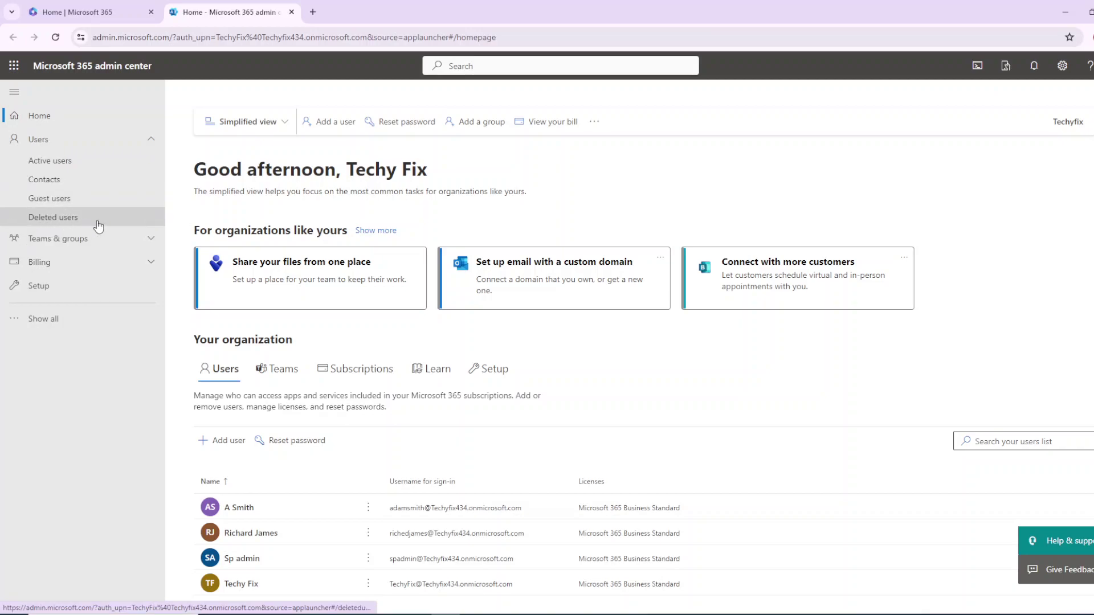
{"action": "left_click", "coordinate": [47, 164]}
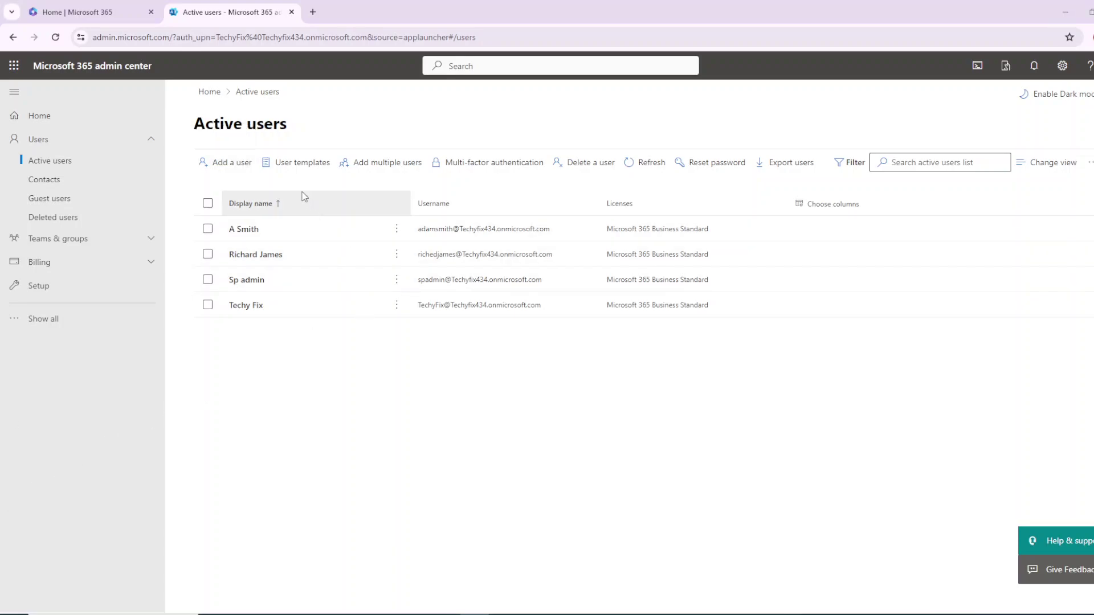
Start a new user and enter the first and last name, auto-filling the display name
{"action": "left_click", "coordinate": [233, 172]}
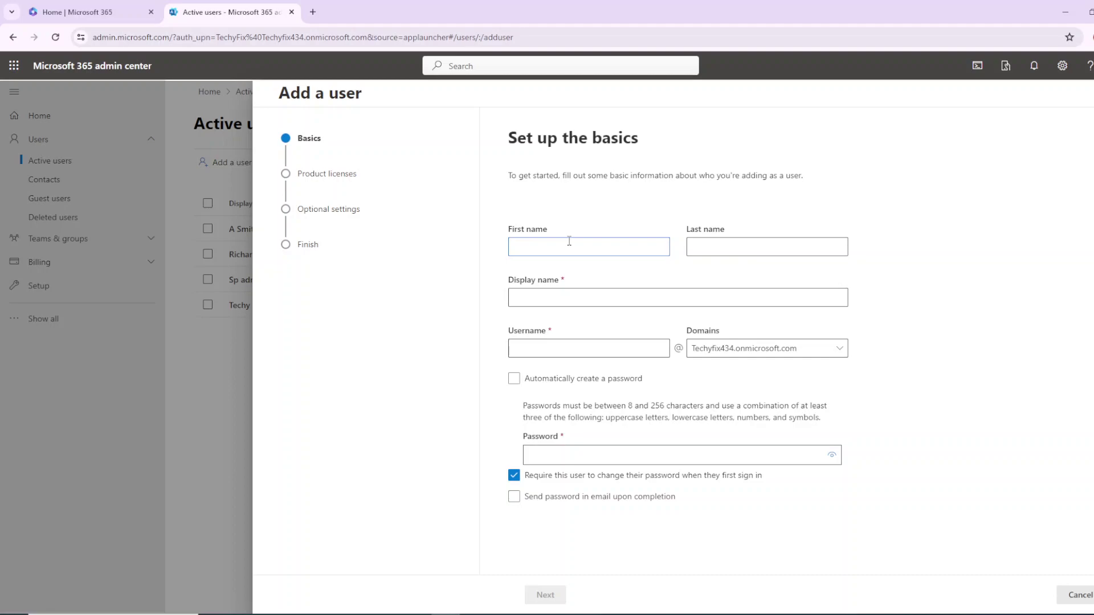
{"action": "type", "text": "John"}
{"action": "key", "text": "Tab"}
{"action": "type", "text": "James"}
{"action": "left_click", "coordinate": [633, 295]}
Set the new user's username and paste in a strong suggested password
{"action": "type", "text": "john"}
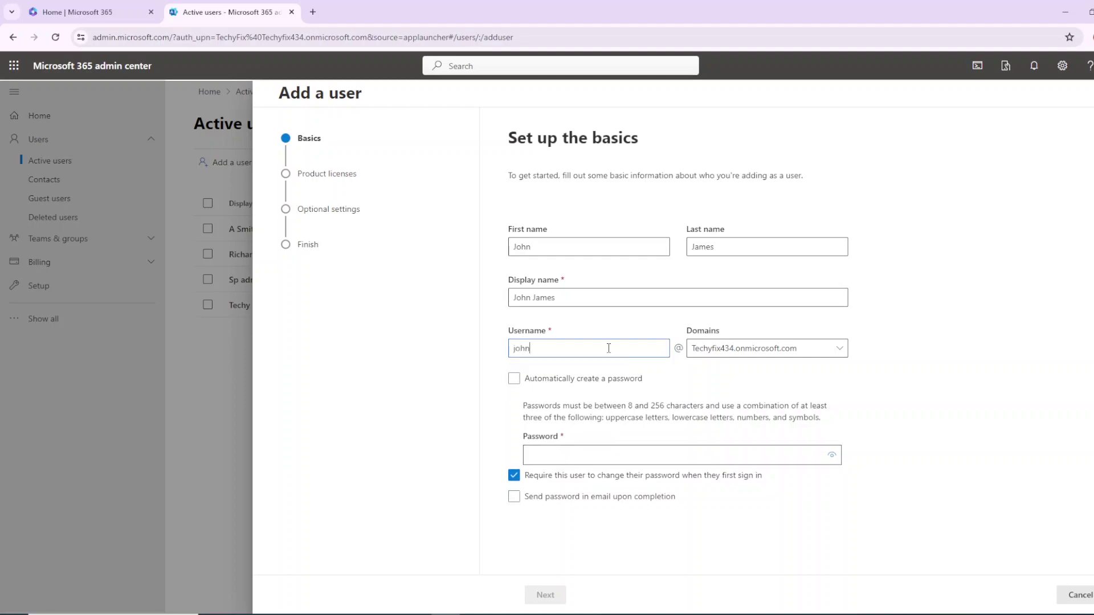
{"action": "type", "text": "james"}
{"action": "left_click", "coordinate": [530, 348]}
{"action": "type", "text": "."}
{"action": "key", "text": "BackSpace"}
{"action": "double_click", "coordinate": [512, 350]}
{"action": "key", "text": "ctrl+v"}
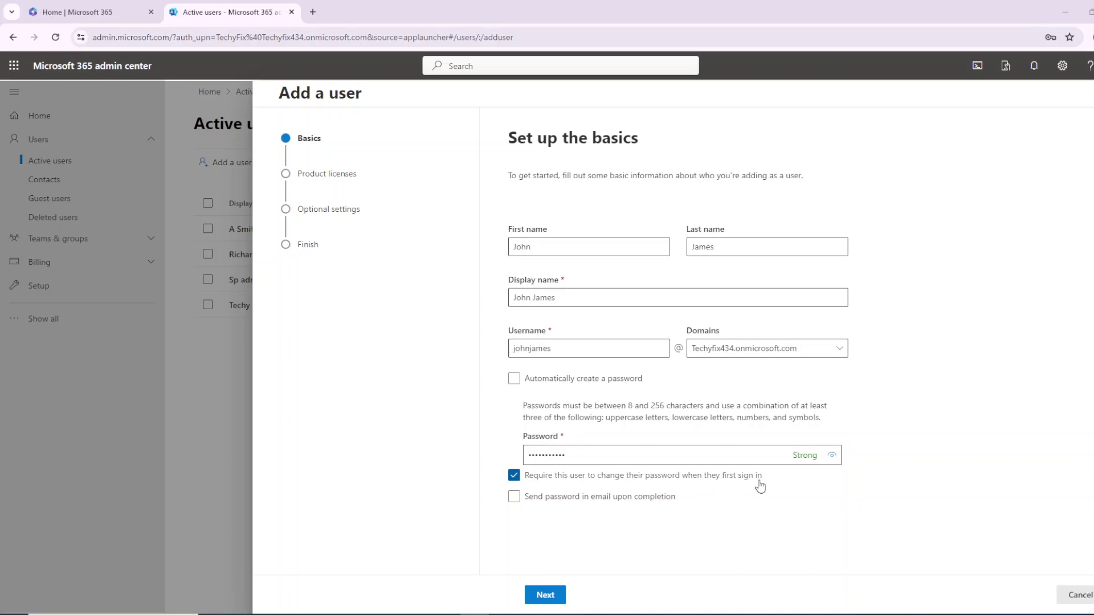
{"action": "left_click", "coordinate": [546, 596]}
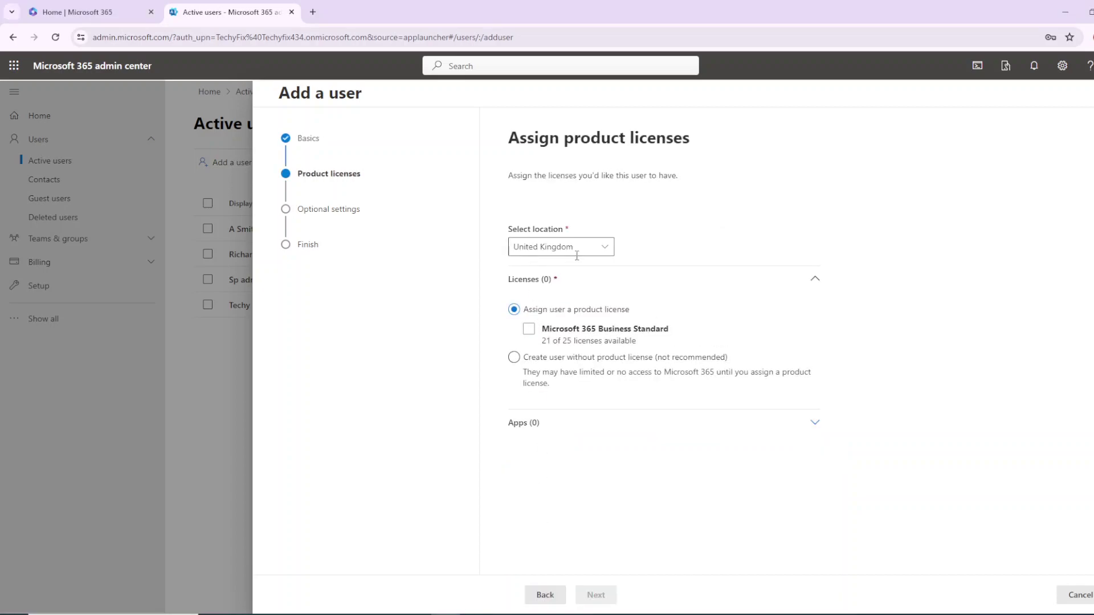
Assign the Microsoft 365 Business Standard licence with all apps, keeping Microsoft Teams enabled
{"action": "left_click", "coordinate": [529, 330]}
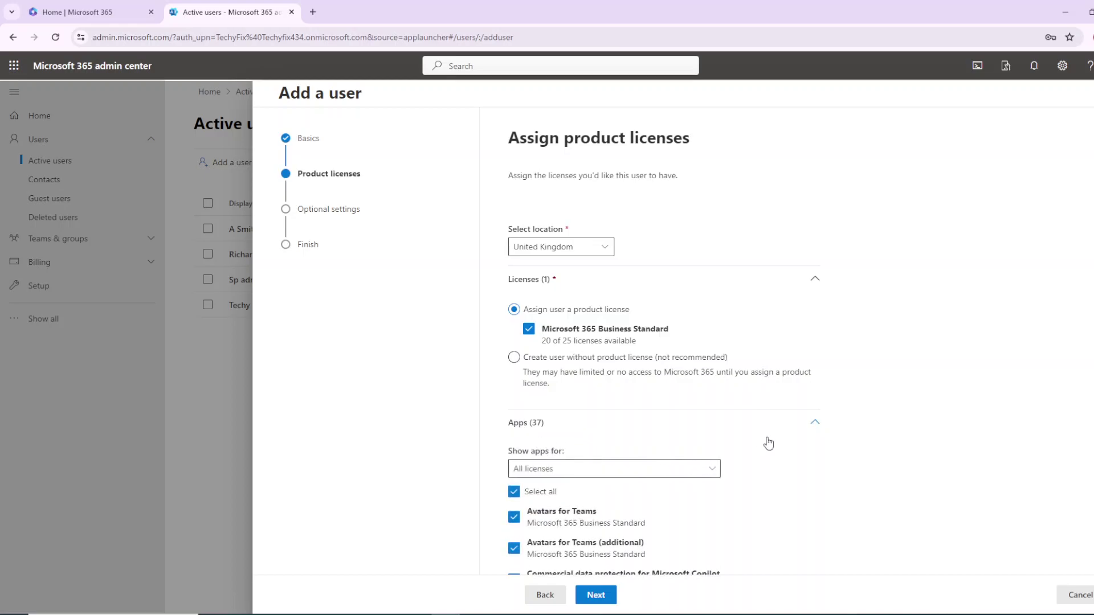
{"action": "scroll", "coordinate": [762, 444], "scroll_direction": "down", "scroll_amount": 7}
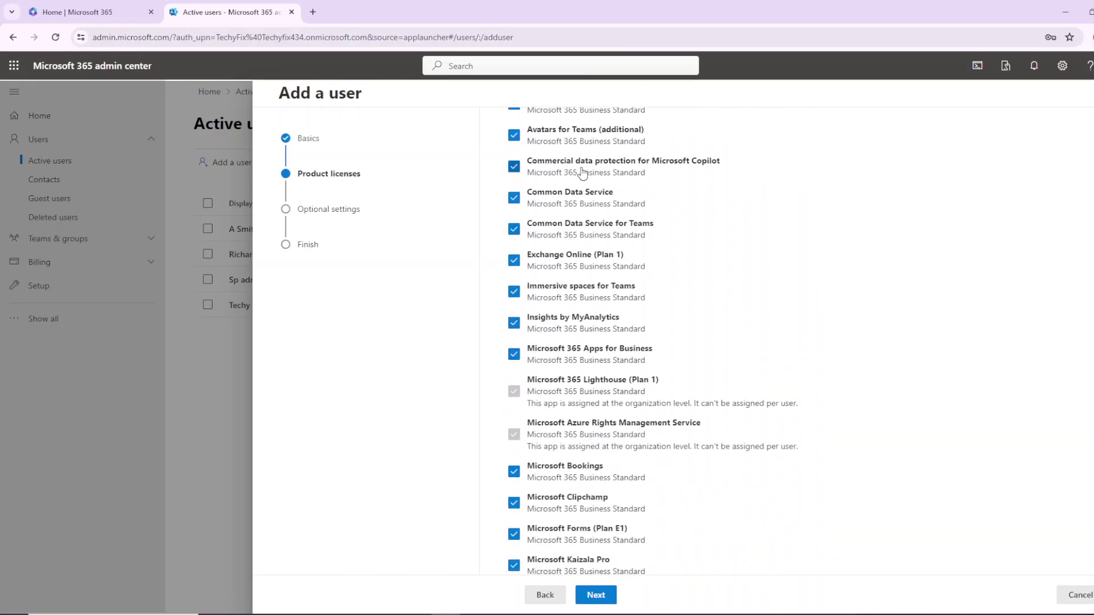
{"action": "scroll", "coordinate": [769, 440], "scroll_direction": "down", "scroll_amount": 3}
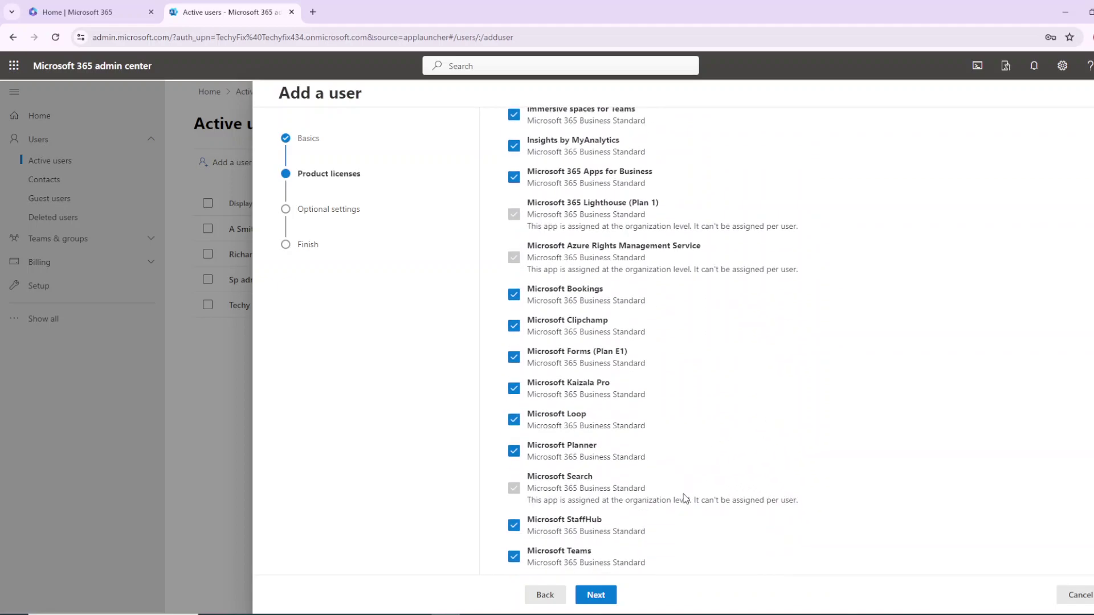
{"action": "scroll", "coordinate": [648, 551], "scroll_direction": "down", "scroll_amount": 1}
{"action": "left_click", "coordinate": [514, 499]}
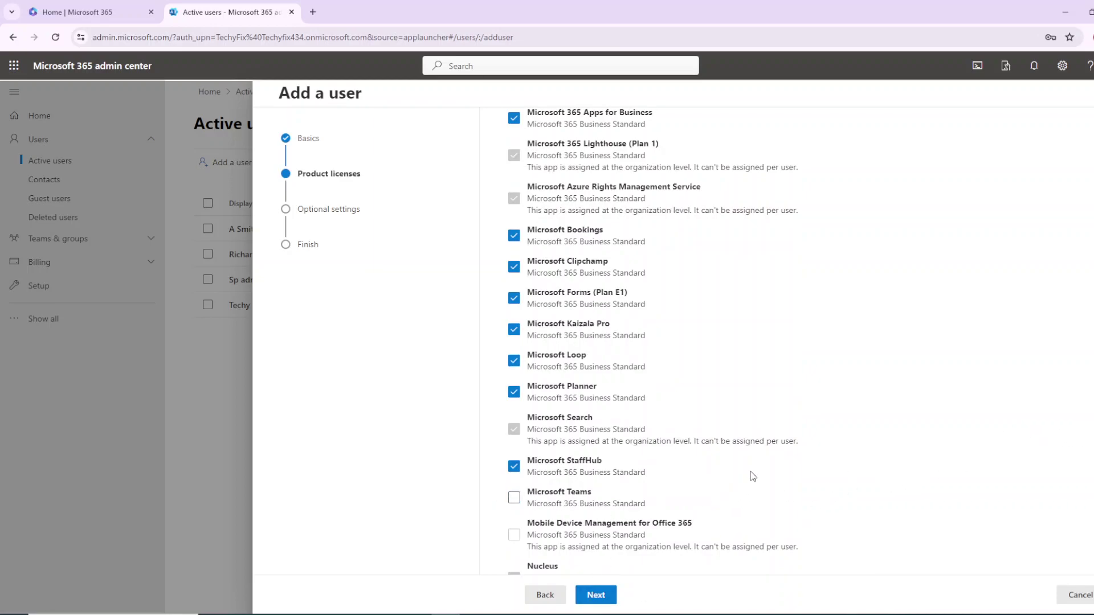
{"action": "left_click", "coordinate": [514, 499]}
{"action": "scroll", "coordinate": [645, 330], "scroll_direction": "up", "scroll_amount": 9}
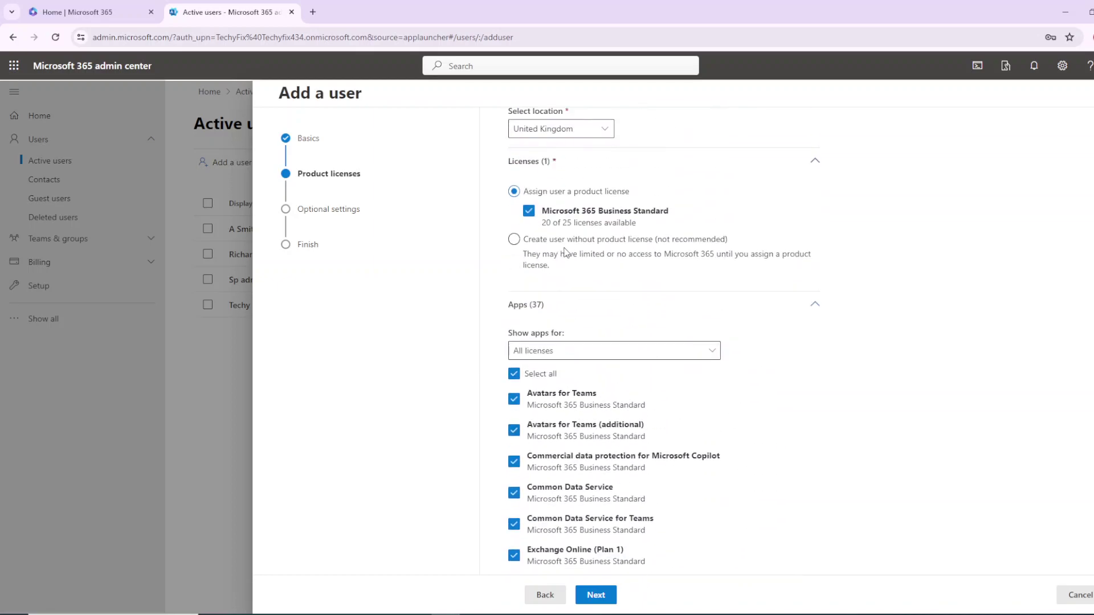
{"action": "scroll", "coordinate": [842, 442], "scroll_direction": "up", "scroll_amount": 2}
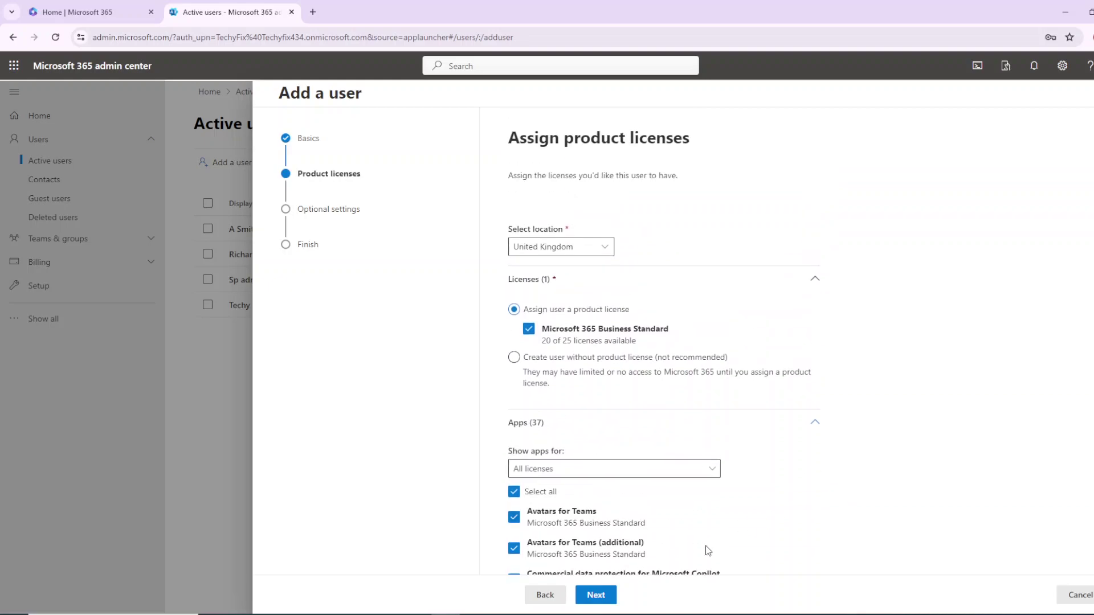
{"action": "left_click", "coordinate": [596, 595]}
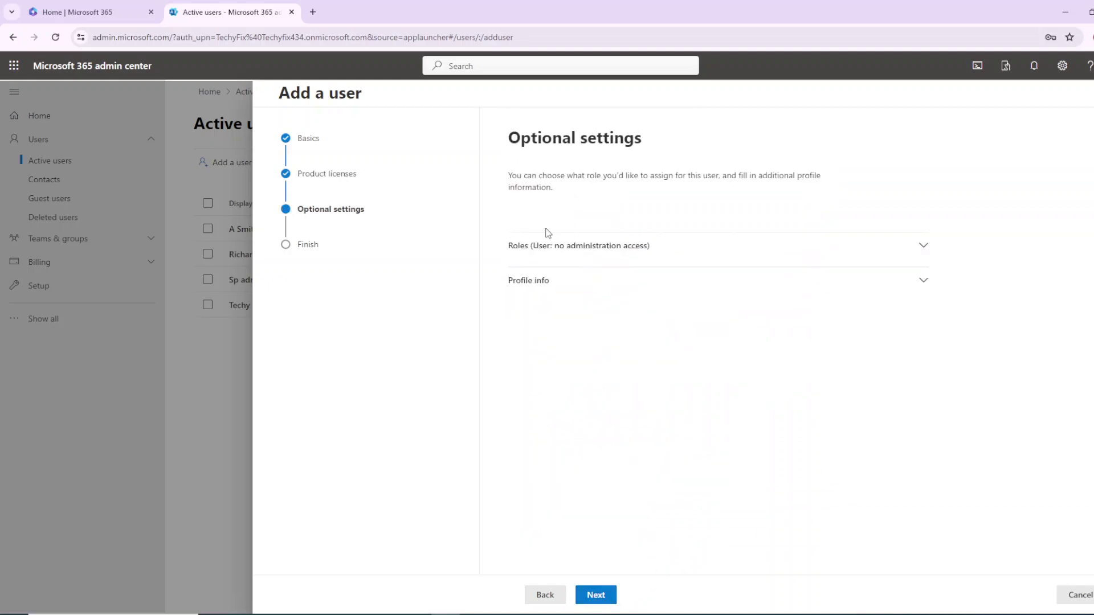
Keep the role as User with no admin center access
{"action": "left_click", "coordinate": [533, 254]}
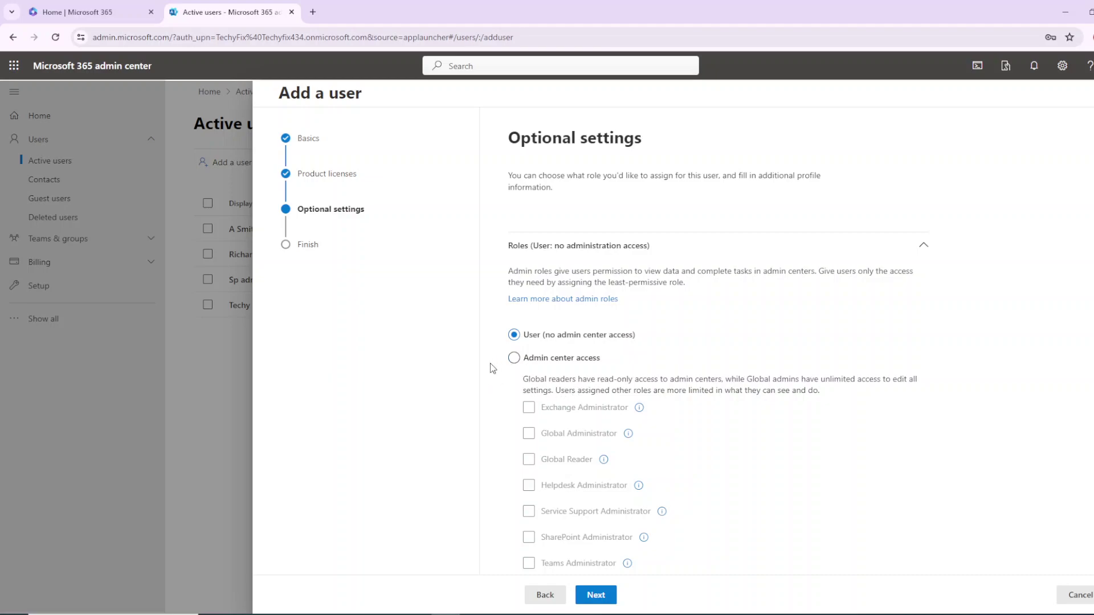
{"action": "scroll", "coordinate": [821, 425], "scroll_direction": "down", "scroll_amount": 1}
{"action": "left_click", "coordinate": [512, 298]}
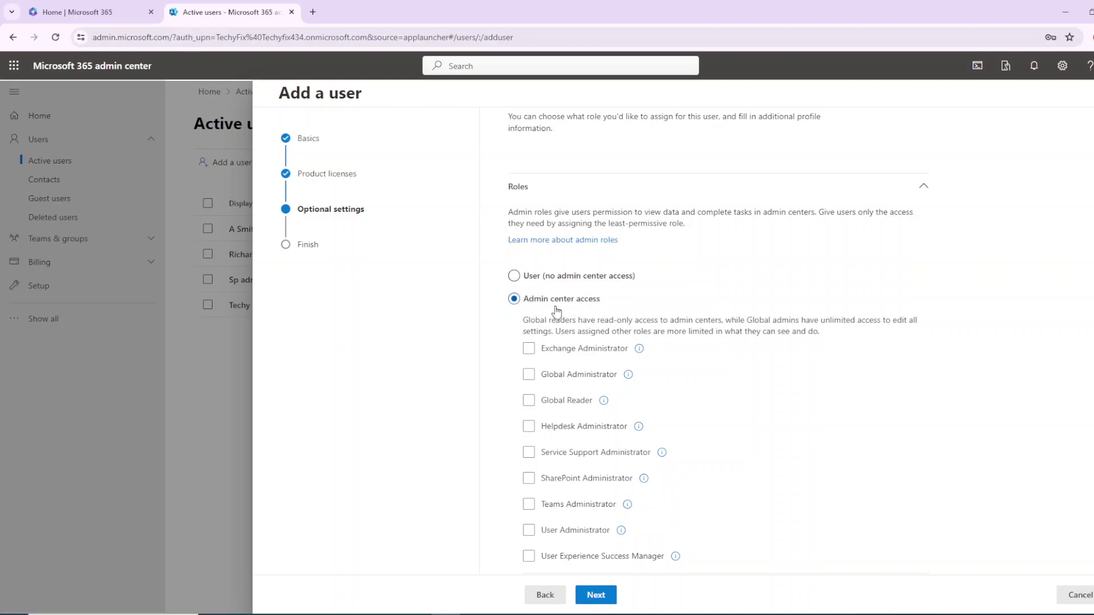
{"action": "left_click", "coordinate": [514, 277]}
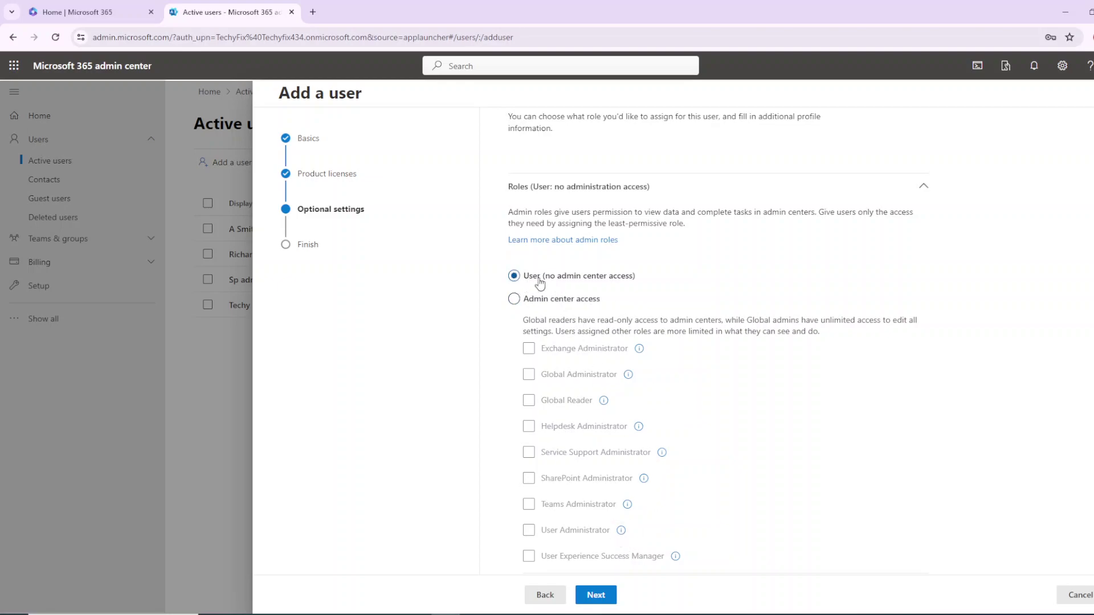
{"action": "left_click", "coordinate": [601, 603]}
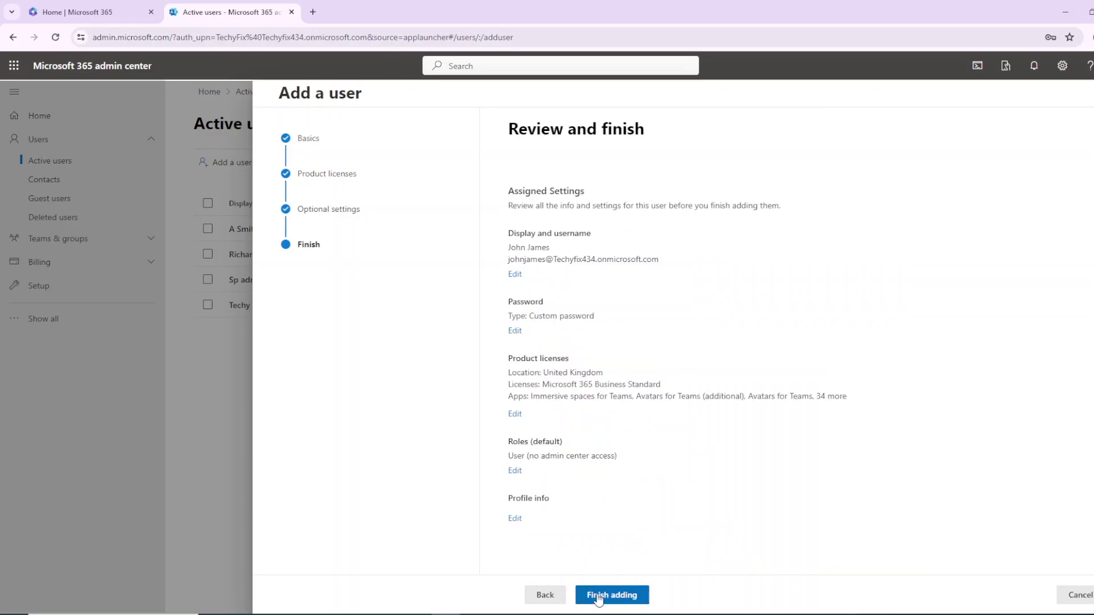
Copy the new user's sign-in address and finish adding the account
{"action": "left_click_drag", "start_coordinate": [509, 260], "coordinate": [662, 261]}
{"action": "right_click", "coordinate": [661, 263]}
{"action": "left_click", "coordinate": [662, 276]}
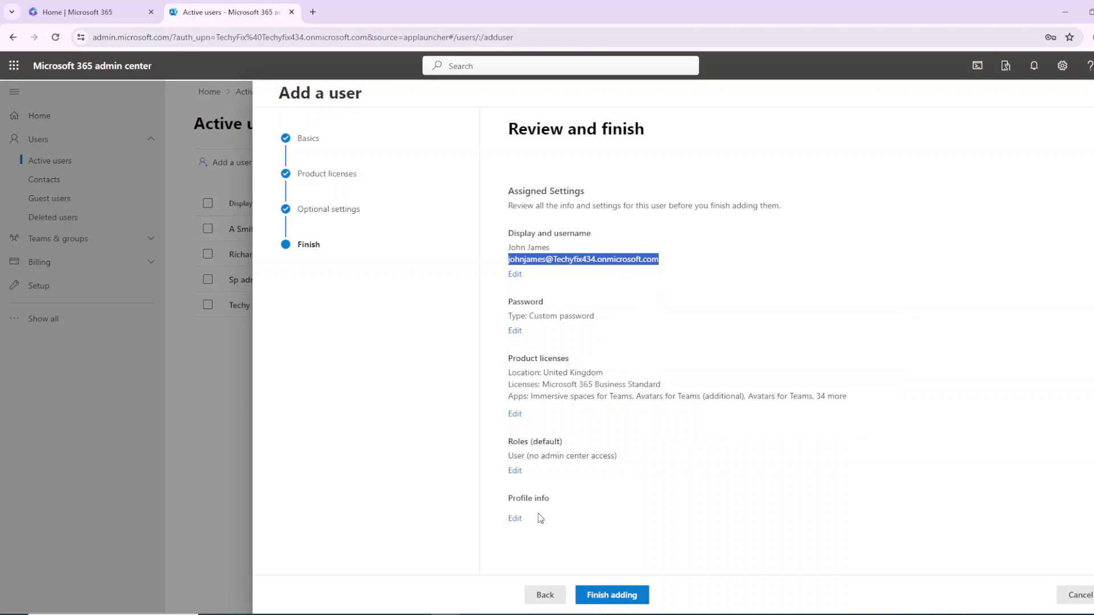
{"action": "left_click", "coordinate": [622, 597]}
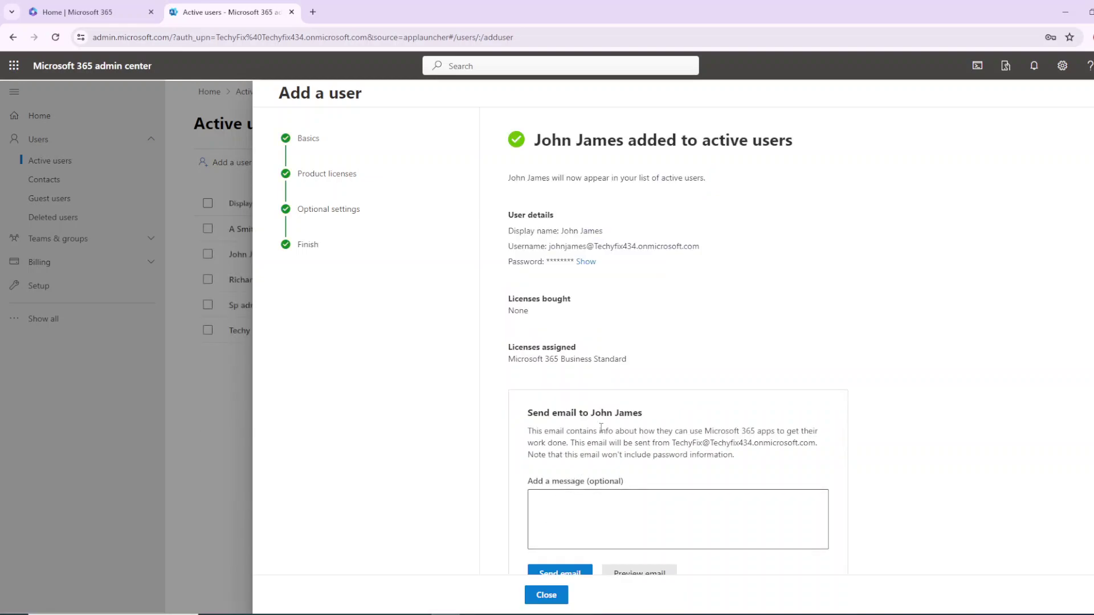
Dismiss the confirmation pane to see the five-user Active users list
{"action": "scroll", "coordinate": [599, 433], "scroll_direction": "down", "scroll_amount": 3}
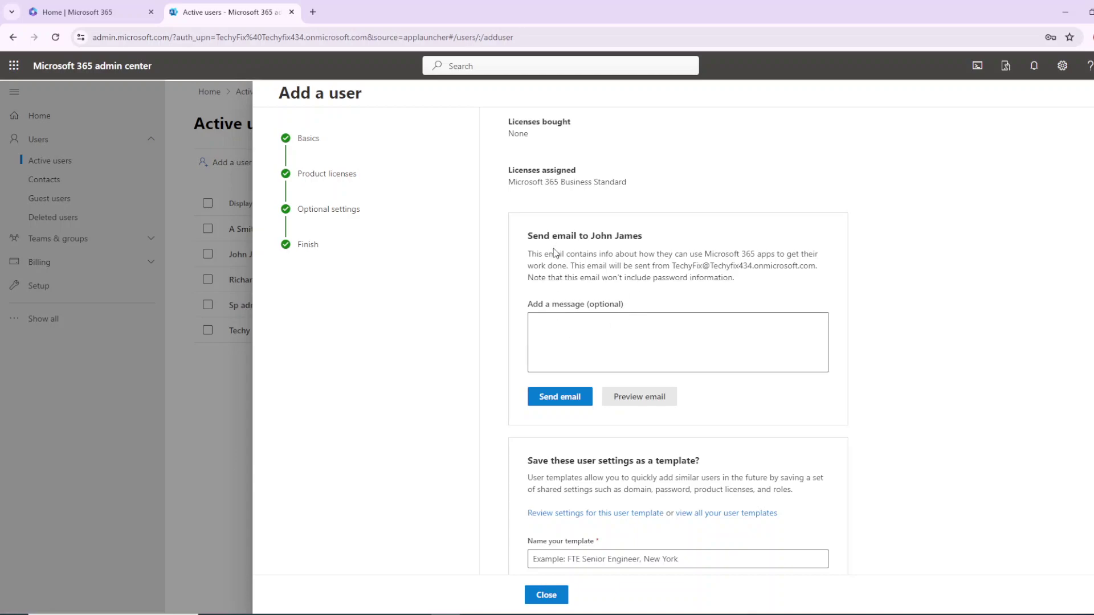
{"action": "left_click", "coordinate": [565, 323]}
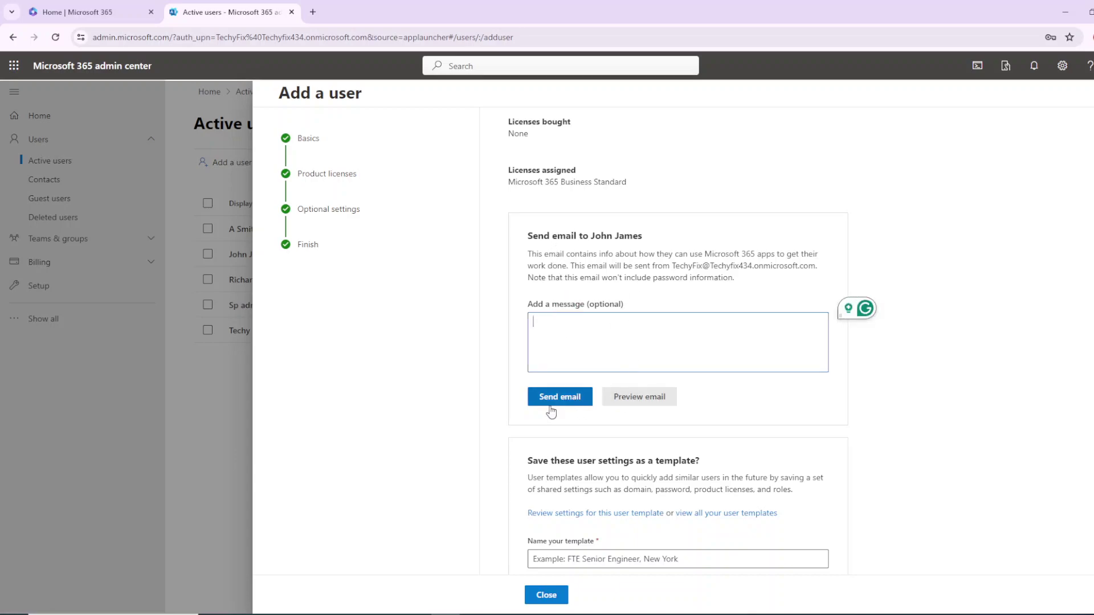
{"action": "scroll", "coordinate": [570, 411], "scroll_direction": "down", "scroll_amount": 4}
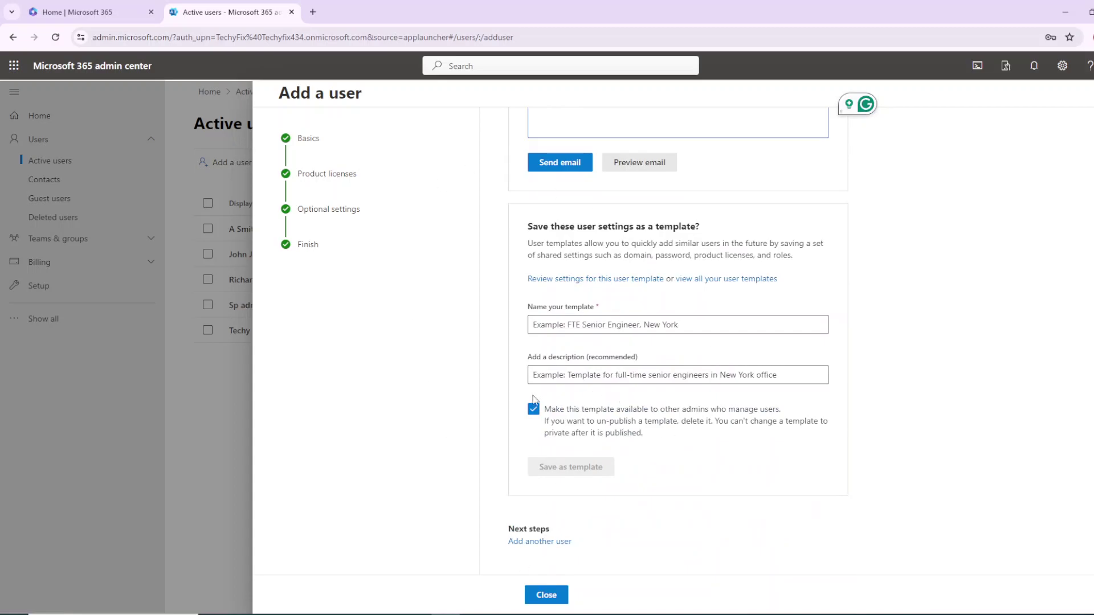
{"action": "scroll", "coordinate": [810, 400], "scroll_direction": "up", "scroll_amount": 7}
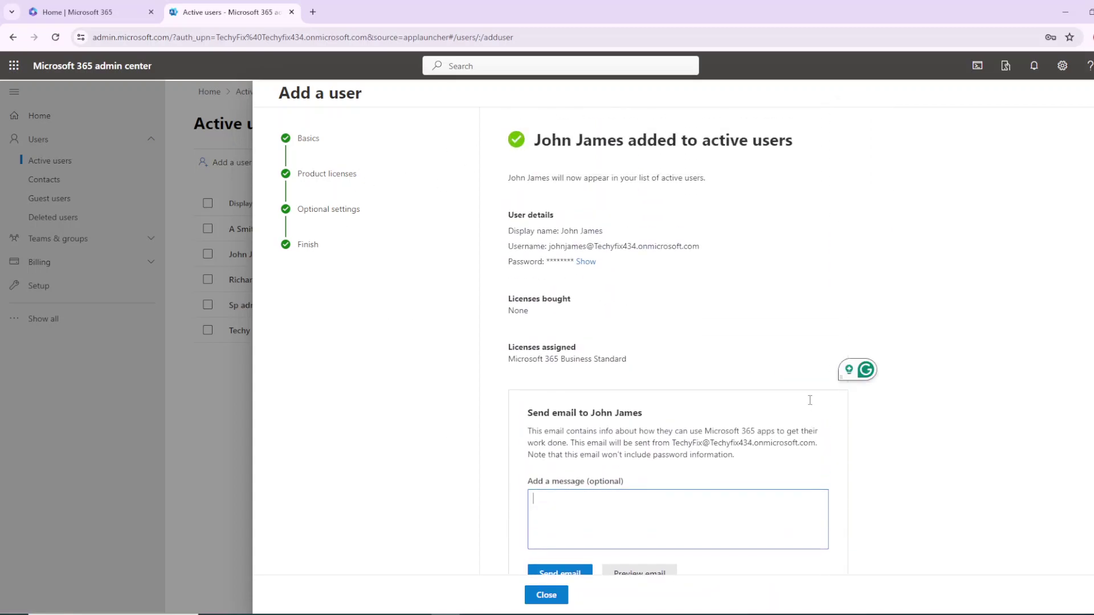
{"action": "scroll", "coordinate": [547, 434], "scroll_direction": "down", "scroll_amount": 7}
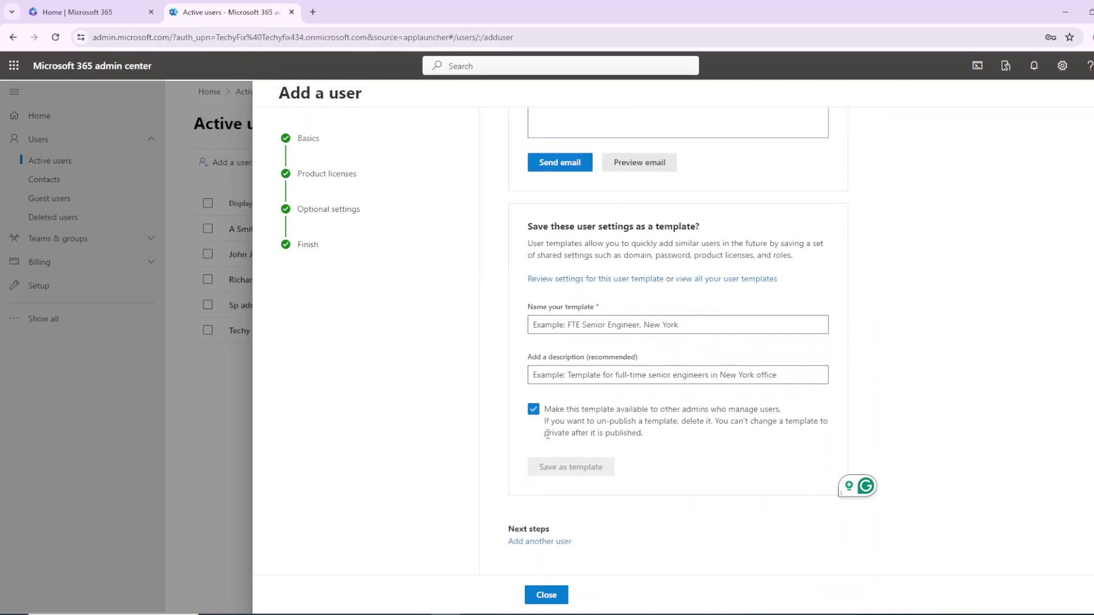
{"action": "left_click", "coordinate": [546, 595]}
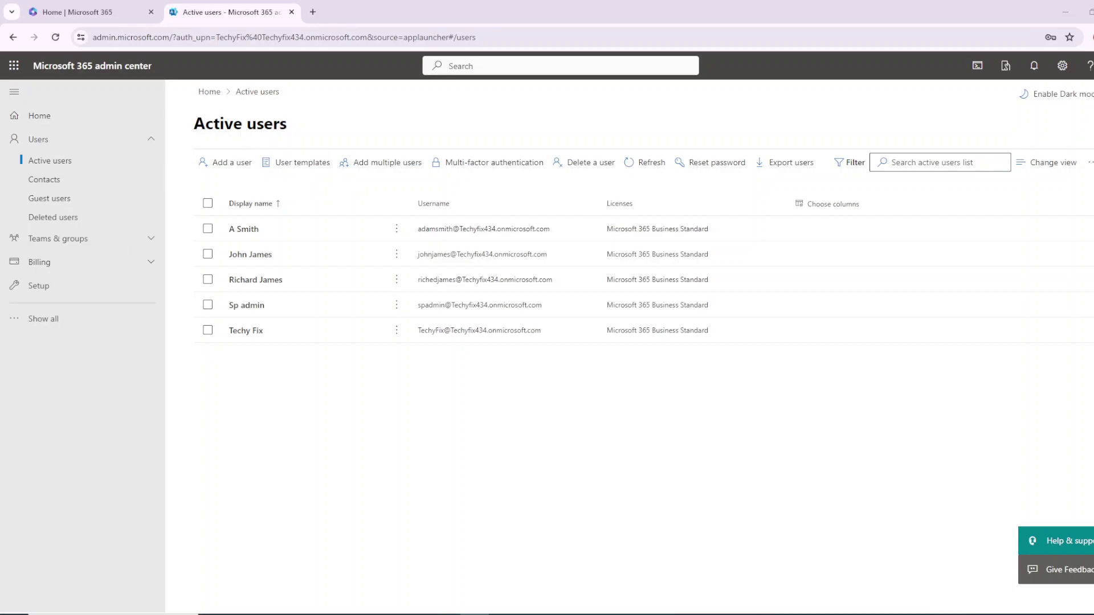
Open the User templates dropdown listing the Sharepoint Admin and Team Admin templates
{"action": "left_click", "coordinate": [299, 168]}
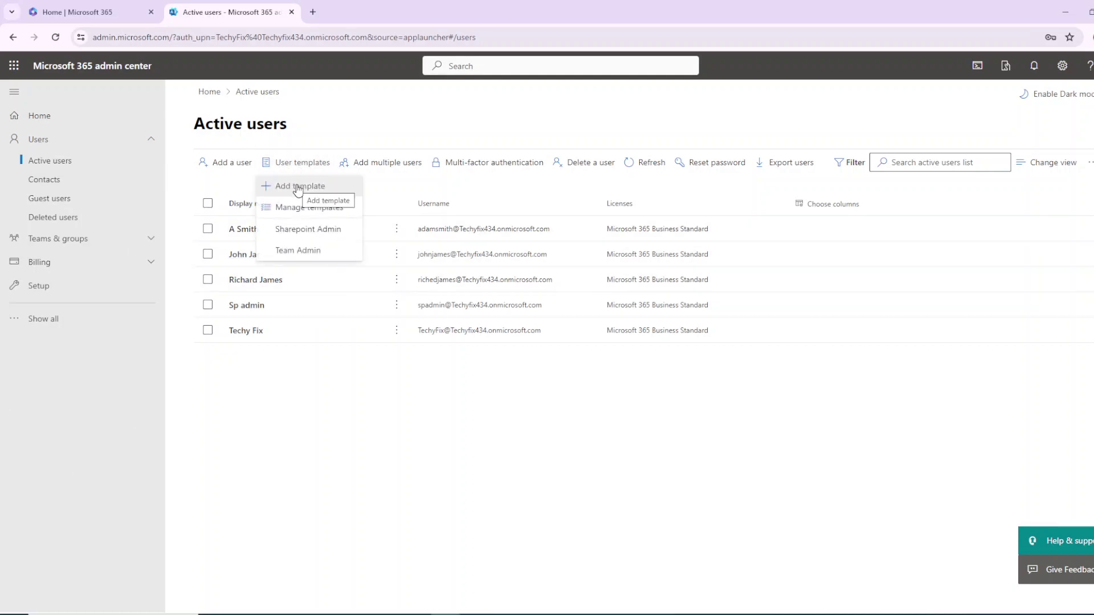
Add a user template named 'Sharepoint Admin', left published to other admins
{"action": "left_click", "coordinate": [298, 188]}
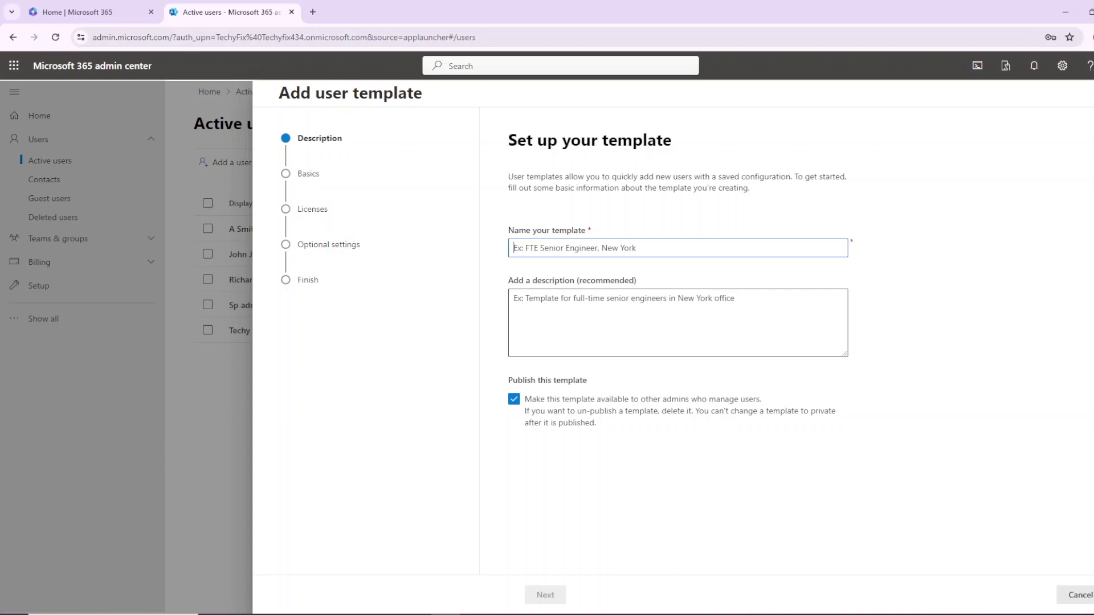
{"action": "left_click", "coordinate": [599, 249]}
{"action": "type", "text": "Sharepoint Admin"}
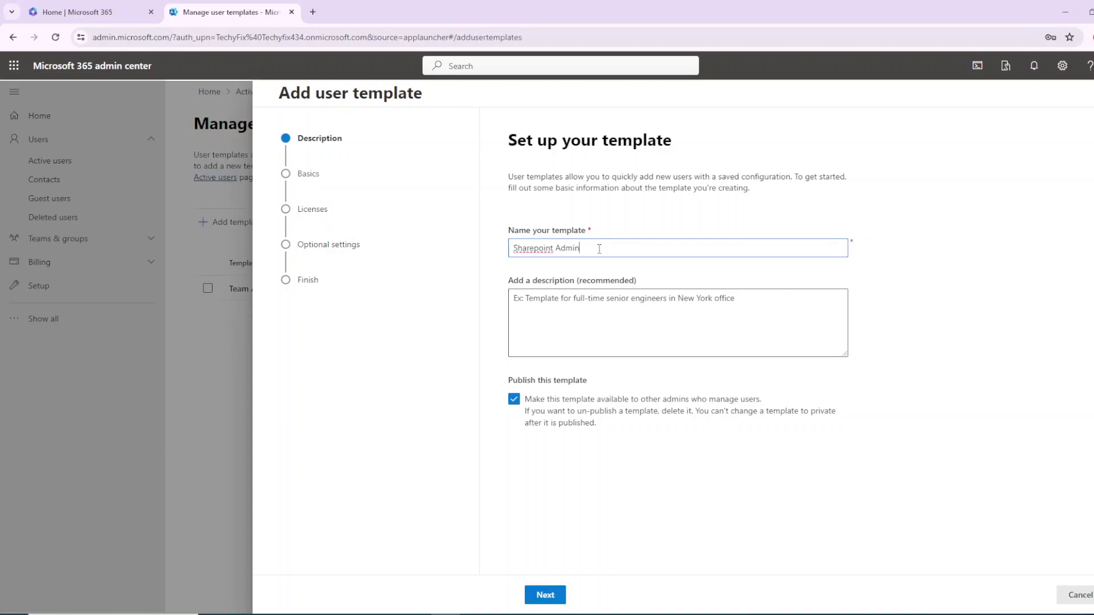
{"action": "left_click", "coordinate": [590, 476]}
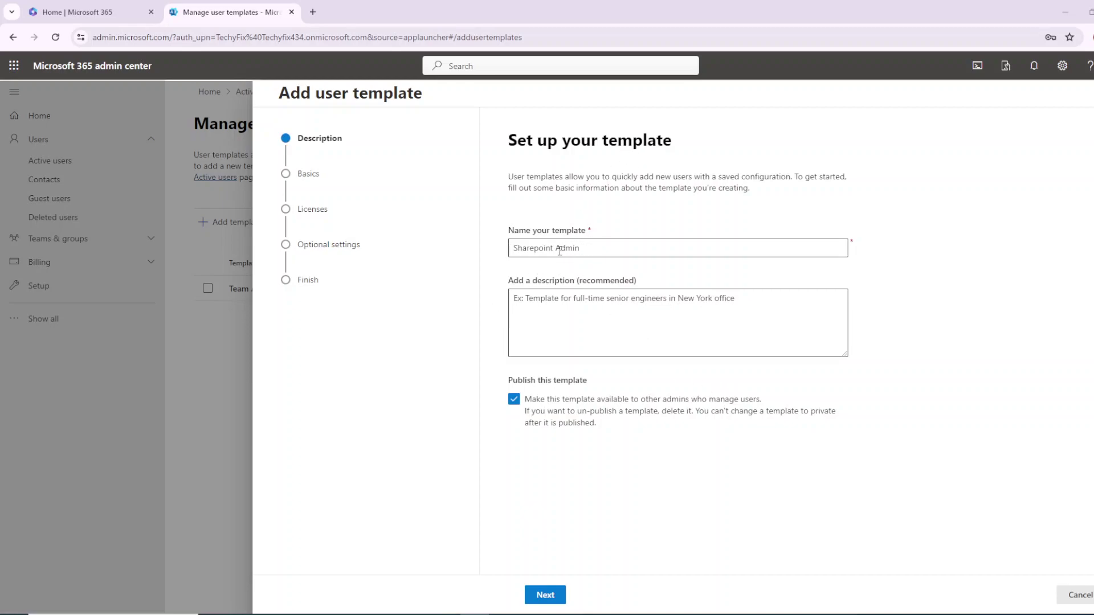
{"action": "left_click", "coordinate": [534, 306]}
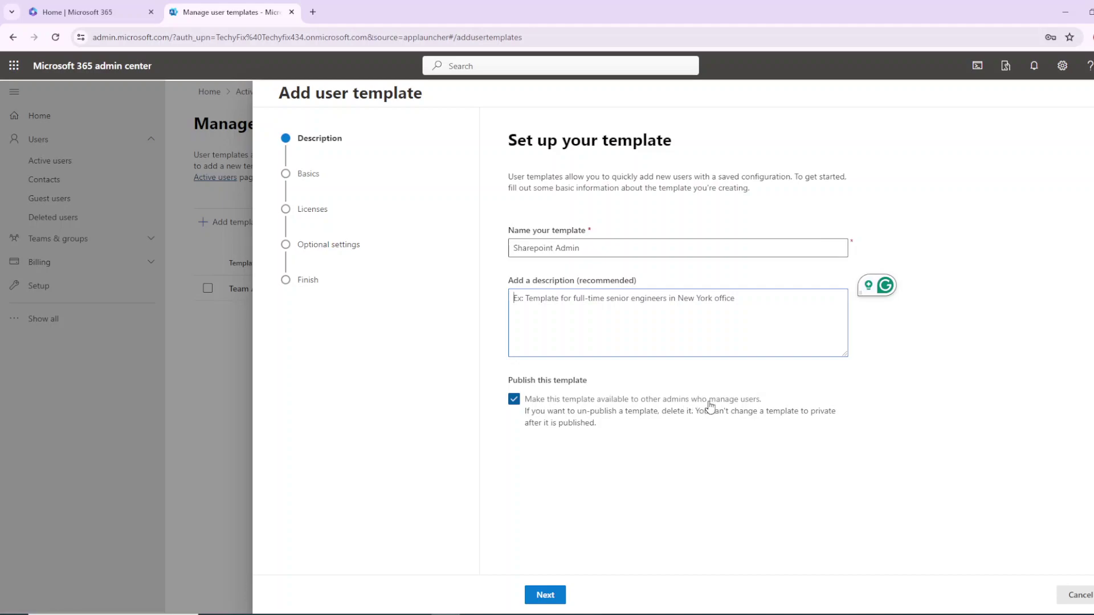
{"action": "left_click", "coordinate": [514, 401]}
{"action": "left_click", "coordinate": [515, 400]}
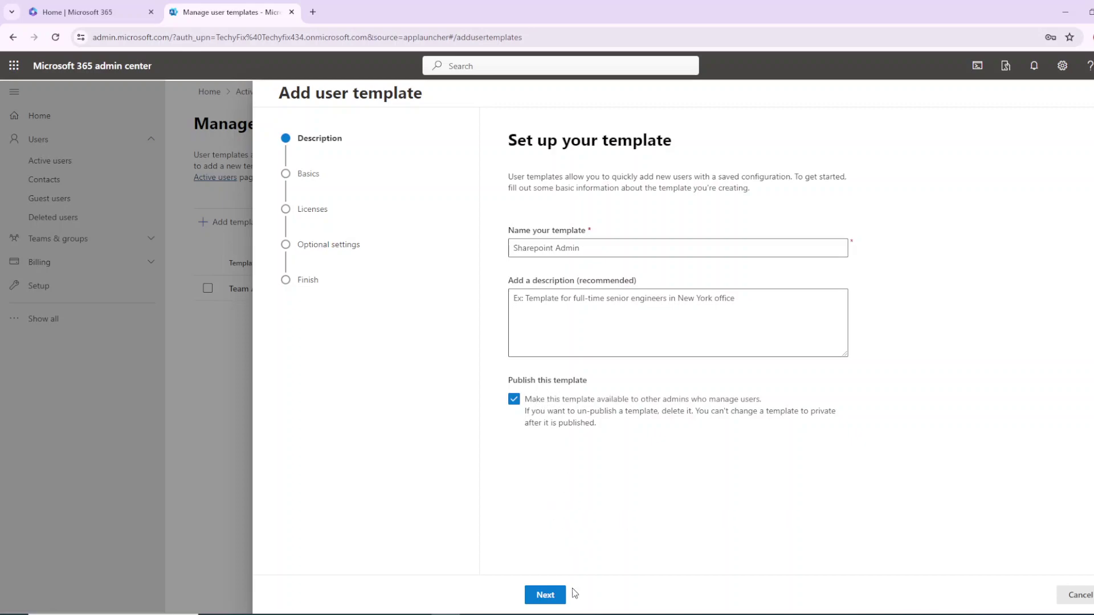
{"action": "left_click", "coordinate": [545, 595]}
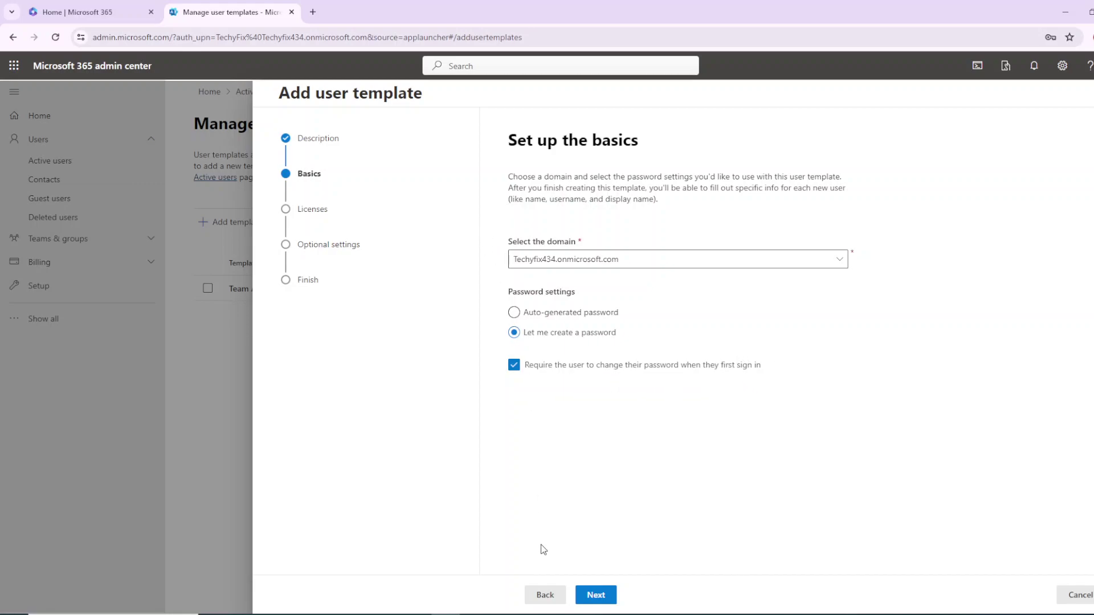
Keep the template's domain and Business Standard licence for United Kingdom, reviewing its included apps
{"action": "left_click", "coordinate": [591, 597]}
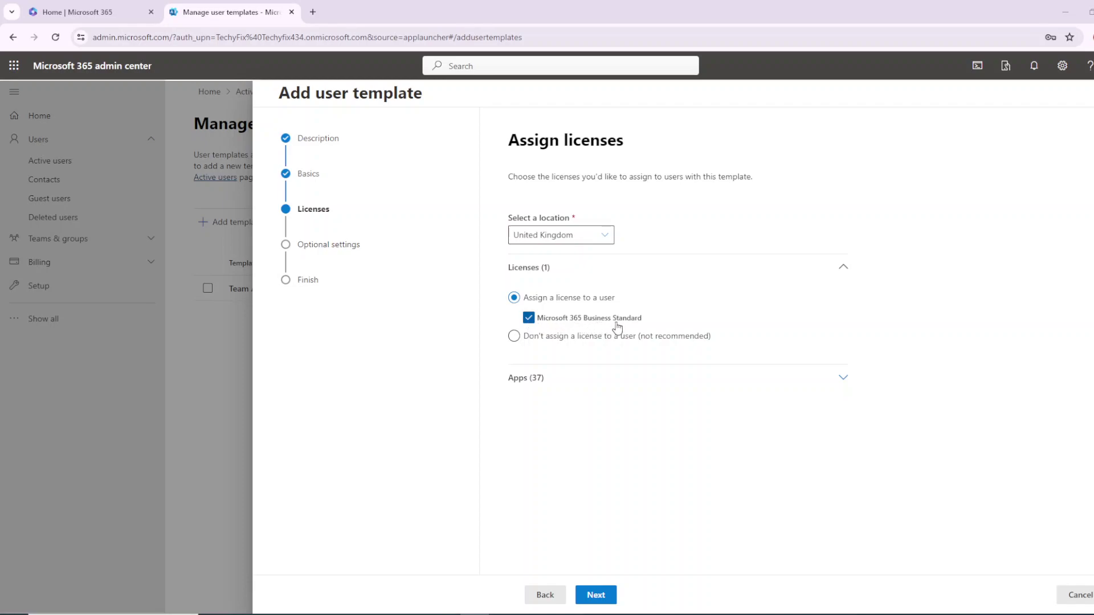
{"action": "left_click", "coordinate": [525, 379]}
{"action": "scroll", "coordinate": [917, 425], "scroll_direction": "down", "scroll_amount": 3}
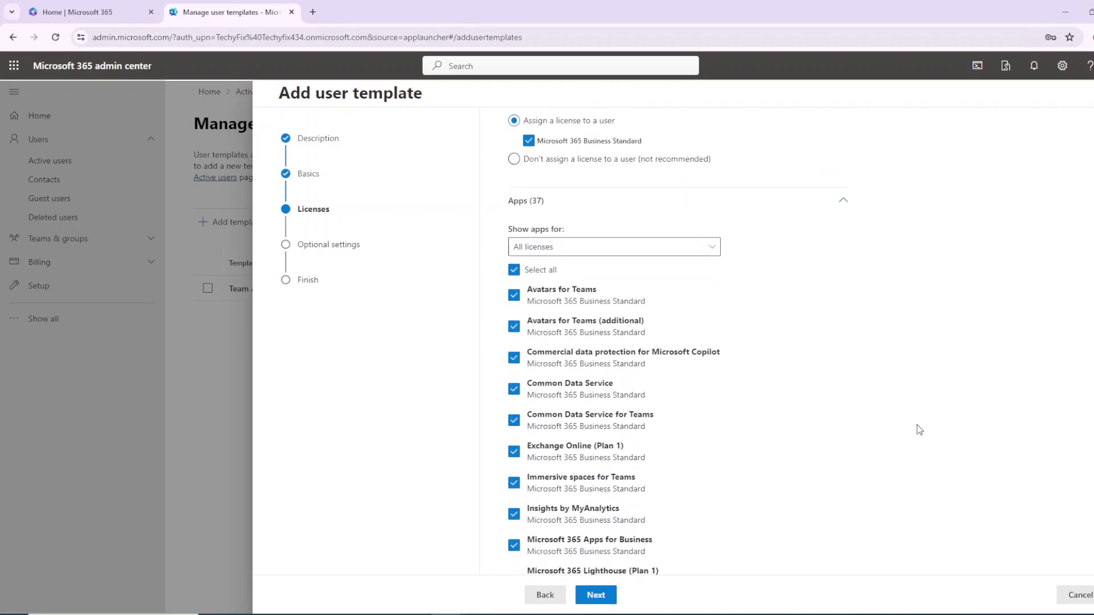
{"action": "scroll", "coordinate": [916, 423], "scroll_direction": "down", "scroll_amount": 1}
{"action": "scroll", "coordinate": [915, 422], "scroll_direction": "up", "scroll_amount": 4}
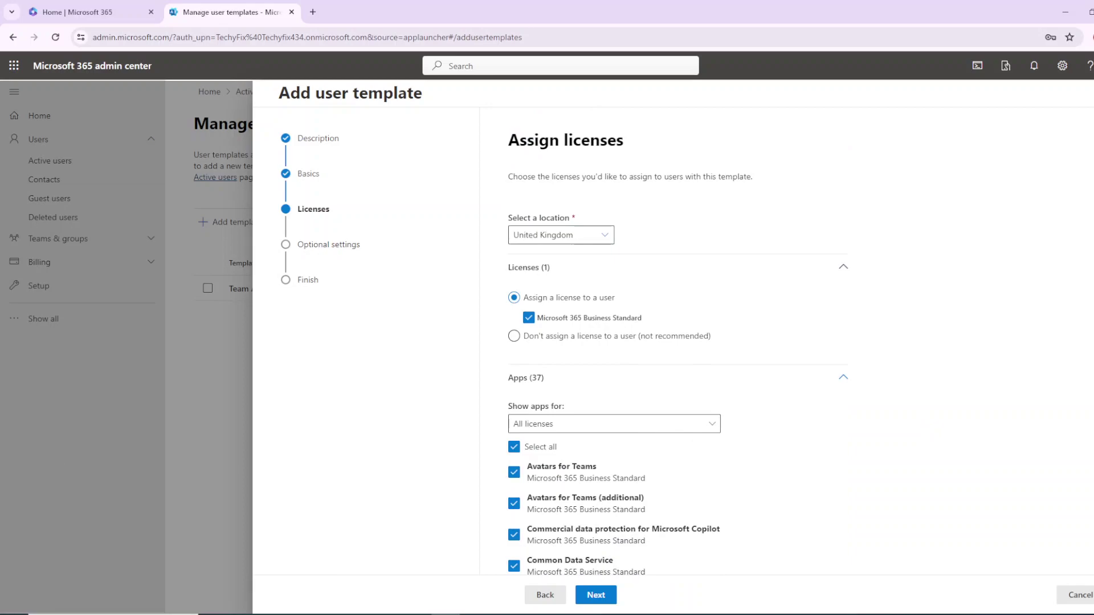
{"action": "left_click", "coordinate": [595, 595]}
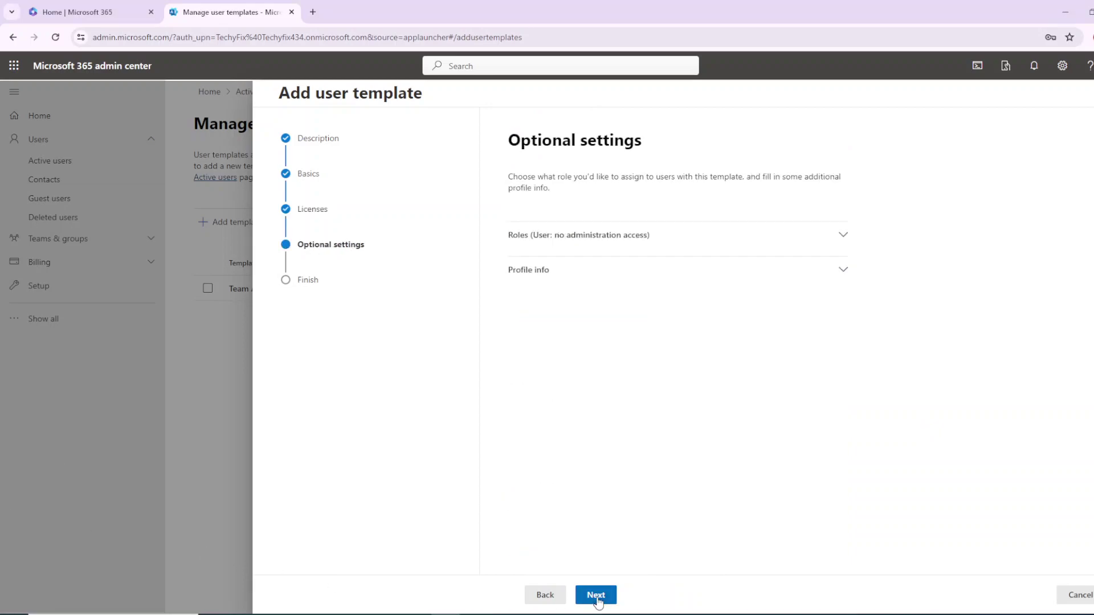
Grant the template Admin center access with the SharePoint Administrator role
{"action": "left_click", "coordinate": [534, 244]}
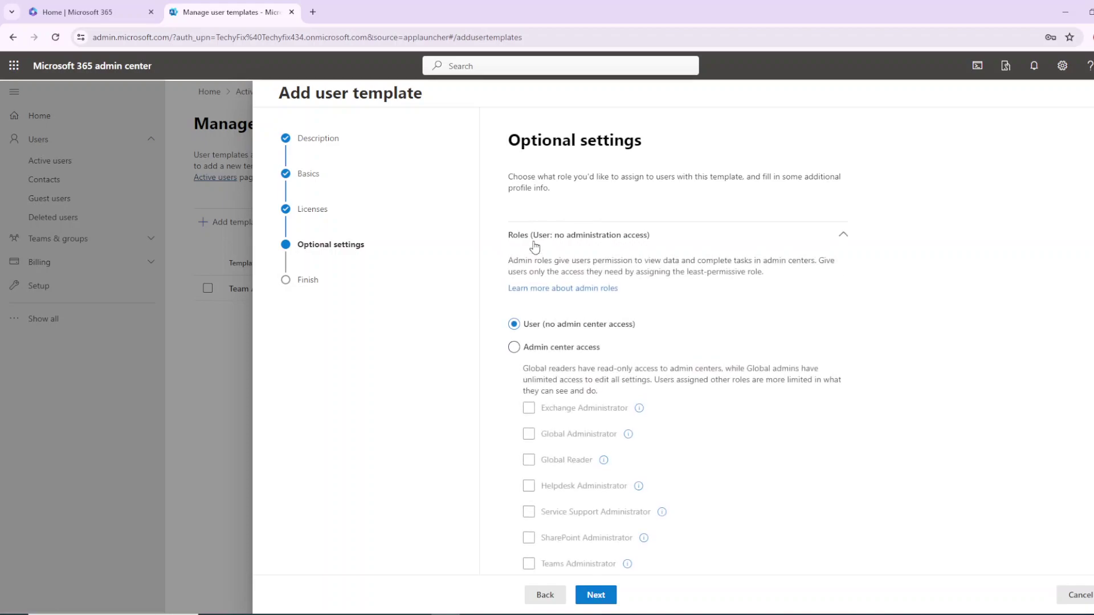
{"action": "left_click", "coordinate": [514, 347]}
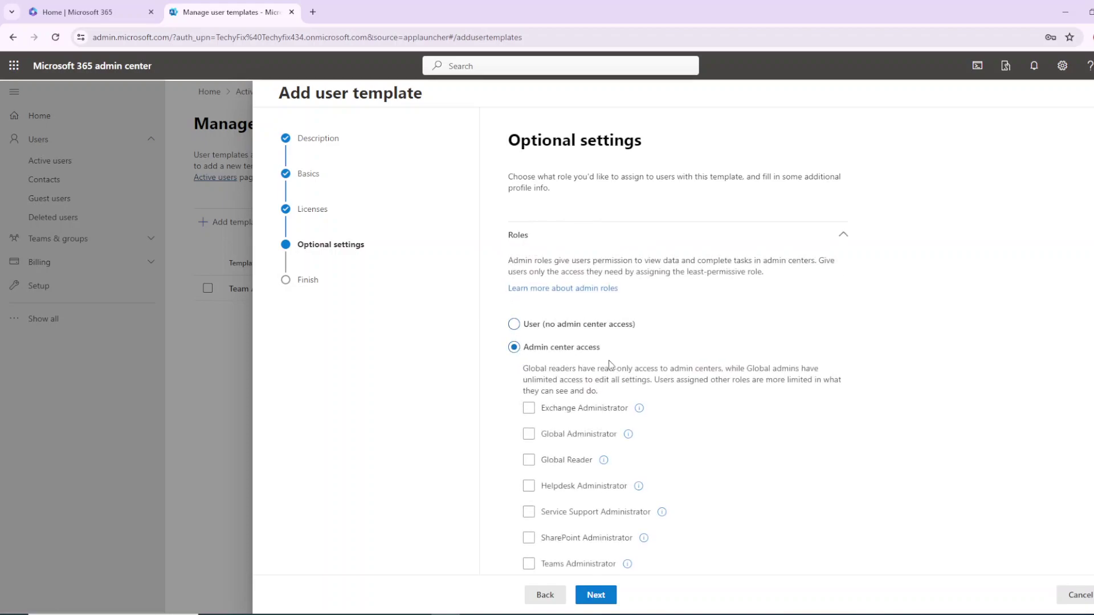
{"action": "scroll", "coordinate": [710, 408], "scroll_direction": "down", "scroll_amount": 3}
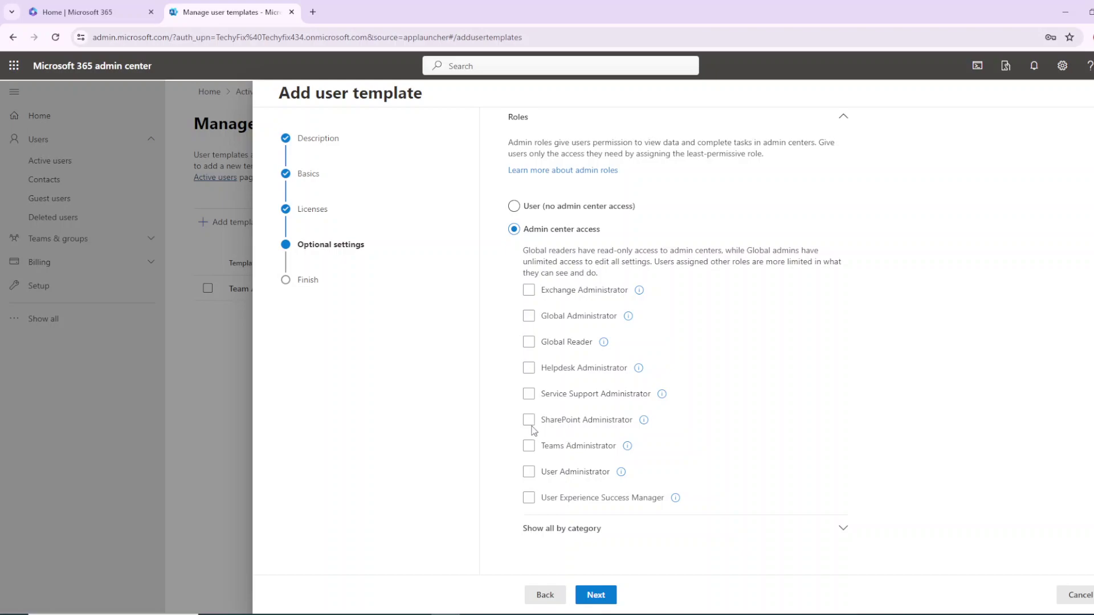
{"action": "left_click", "coordinate": [528, 422]}
Review and finish the Sharepoint Admin template, then close the 'ready to use' confirmation
{"action": "left_click", "coordinate": [603, 598]}
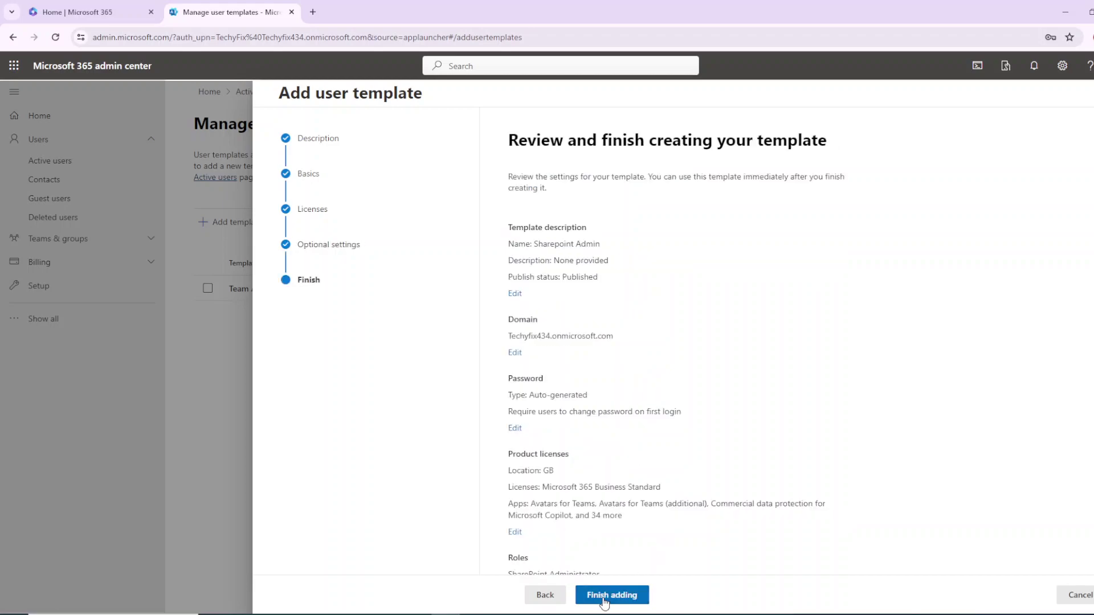
{"action": "scroll", "coordinate": [727, 403], "scroll_direction": "down", "scroll_amount": 2}
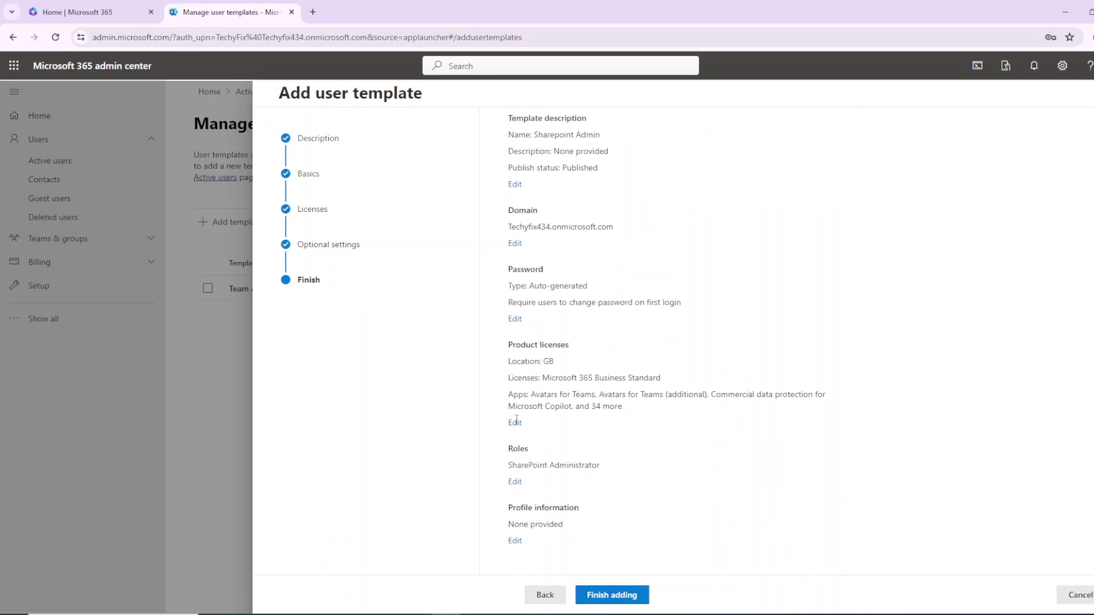
{"action": "left_click", "coordinate": [617, 602]}
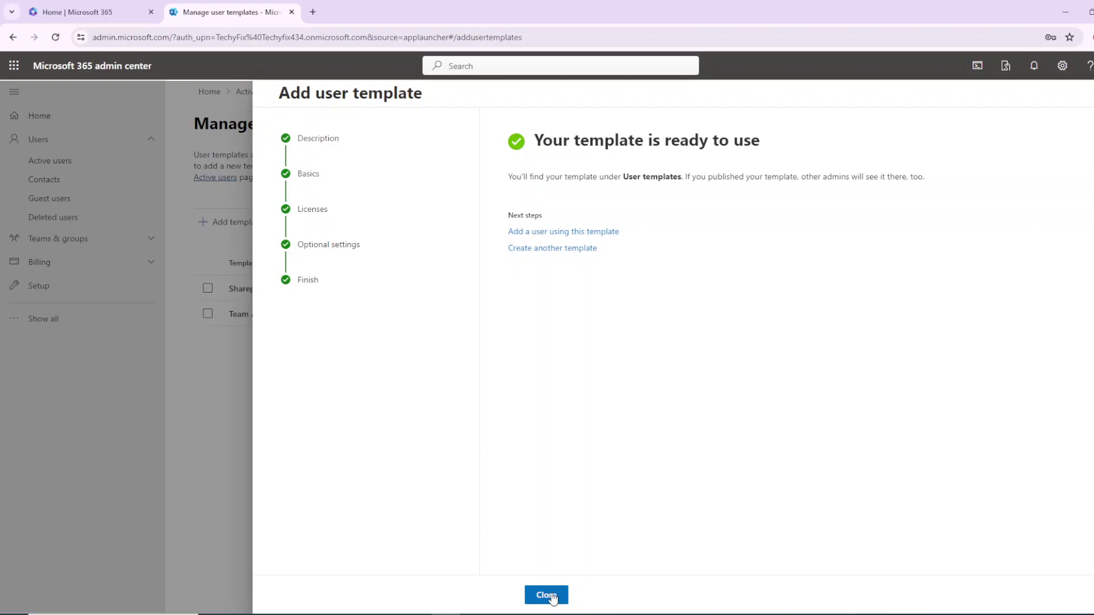
{"action": "left_click", "coordinate": [550, 599]}
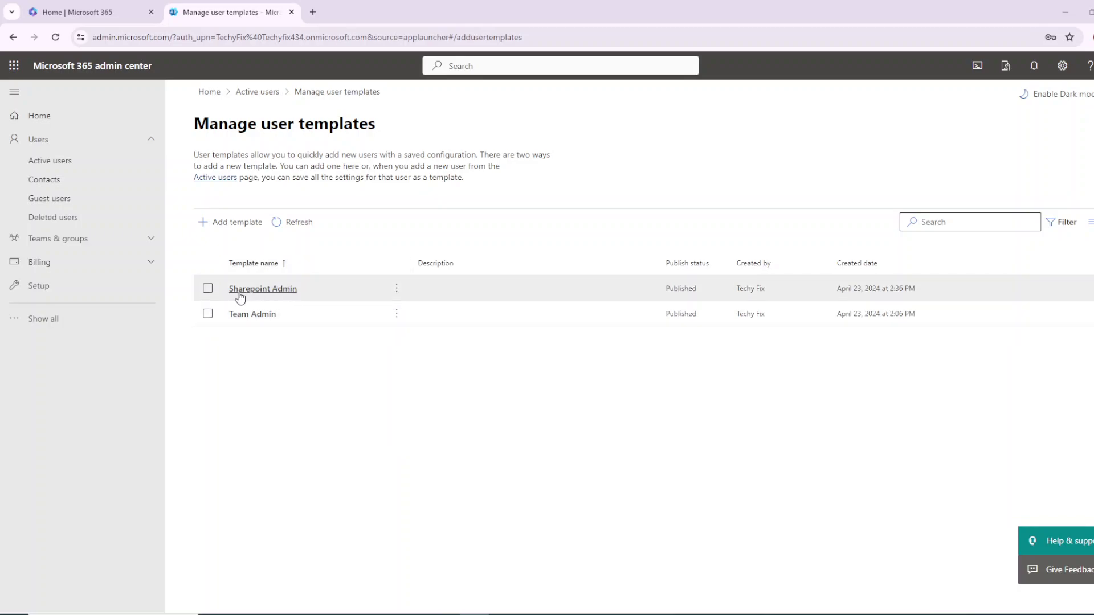
Start a new user from the Sharepoint Admin template, entering their first, last, display and user names
{"action": "left_click", "coordinate": [396, 289]}
{"action": "left_click", "coordinate": [250, 292]}
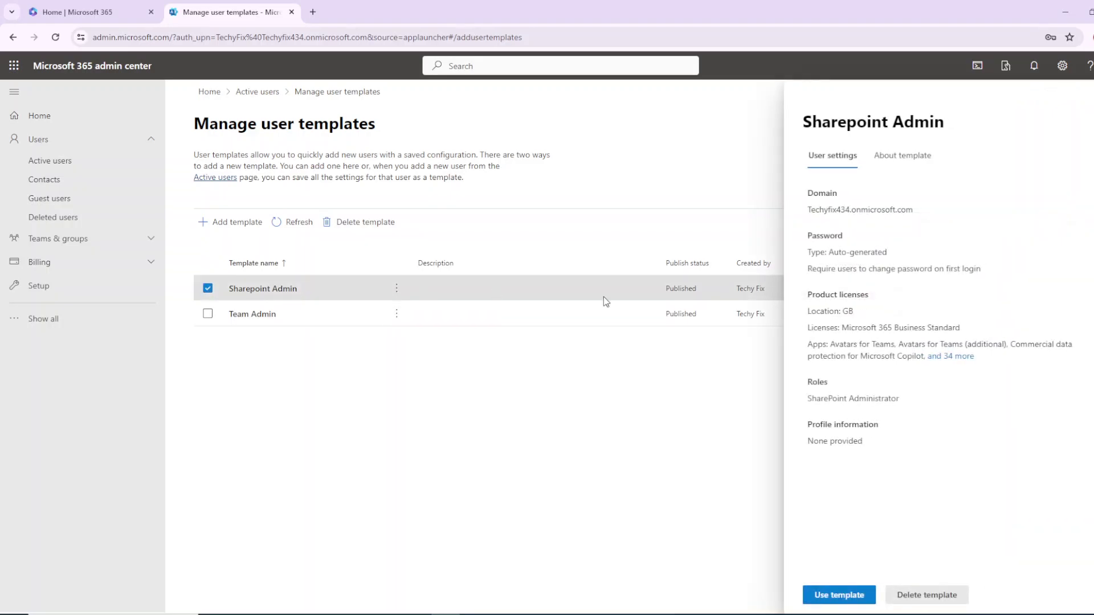
{"action": "left_click", "coordinate": [839, 595]}
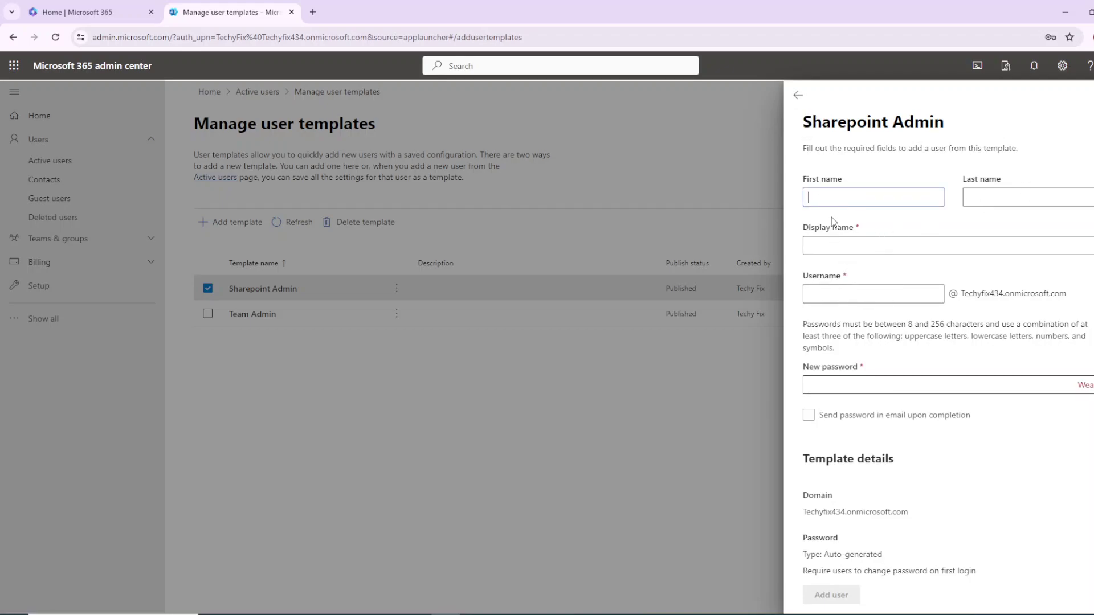
{"action": "type", "text": "Adam"}
{"action": "left_click", "coordinate": [894, 245]}
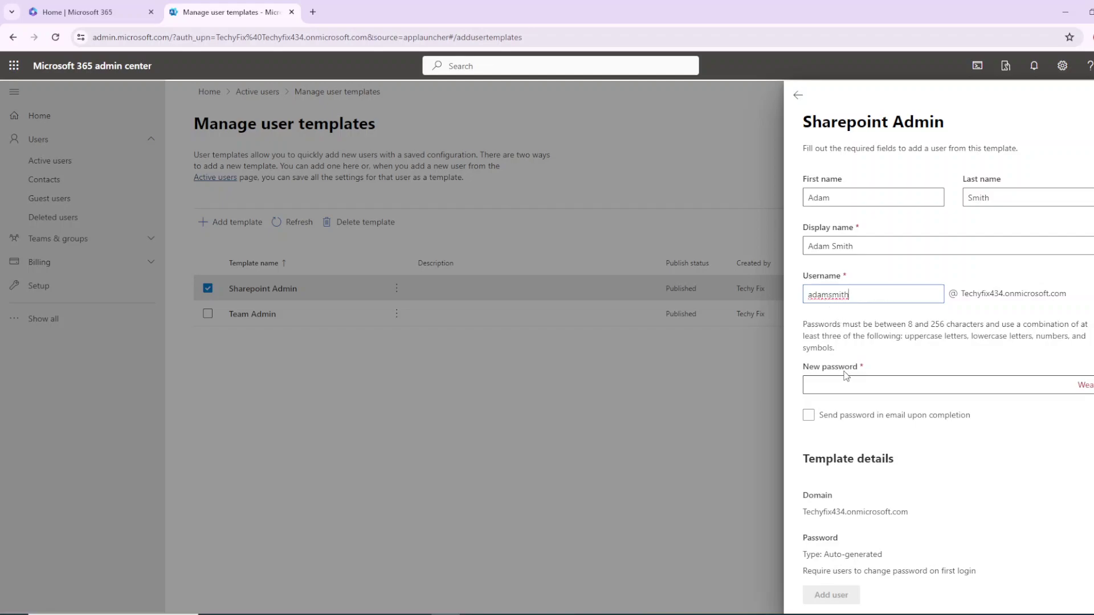
Enter a strong password for the new user
{"action": "left_click", "coordinate": [874, 382]}
{"action": "type", "text": "Ad"}
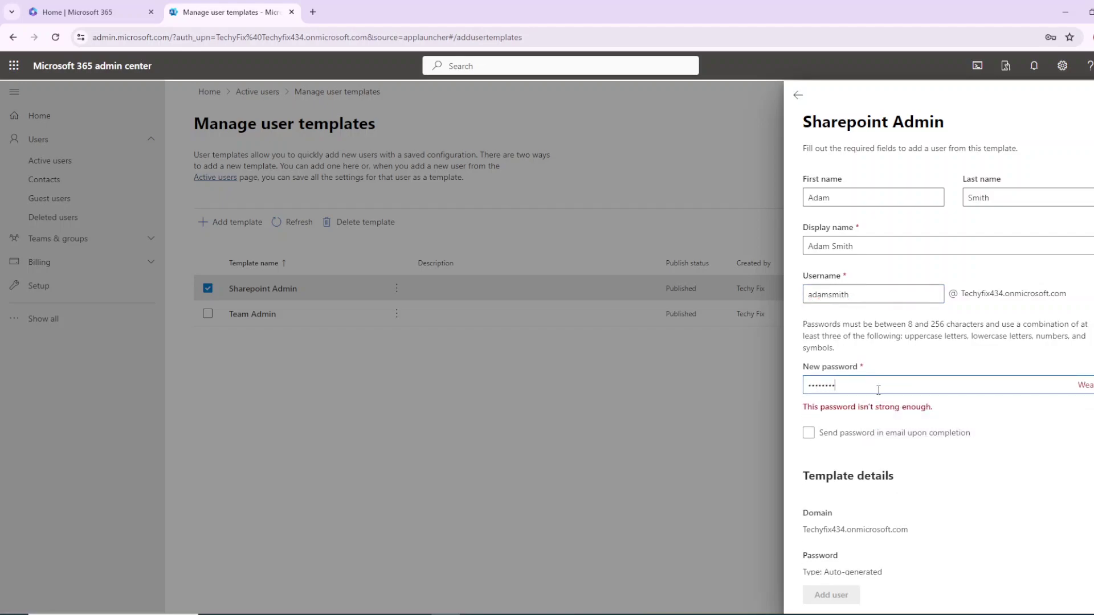
{"action": "scroll", "coordinate": [969, 450], "scroll_direction": "down", "scroll_amount": 2}
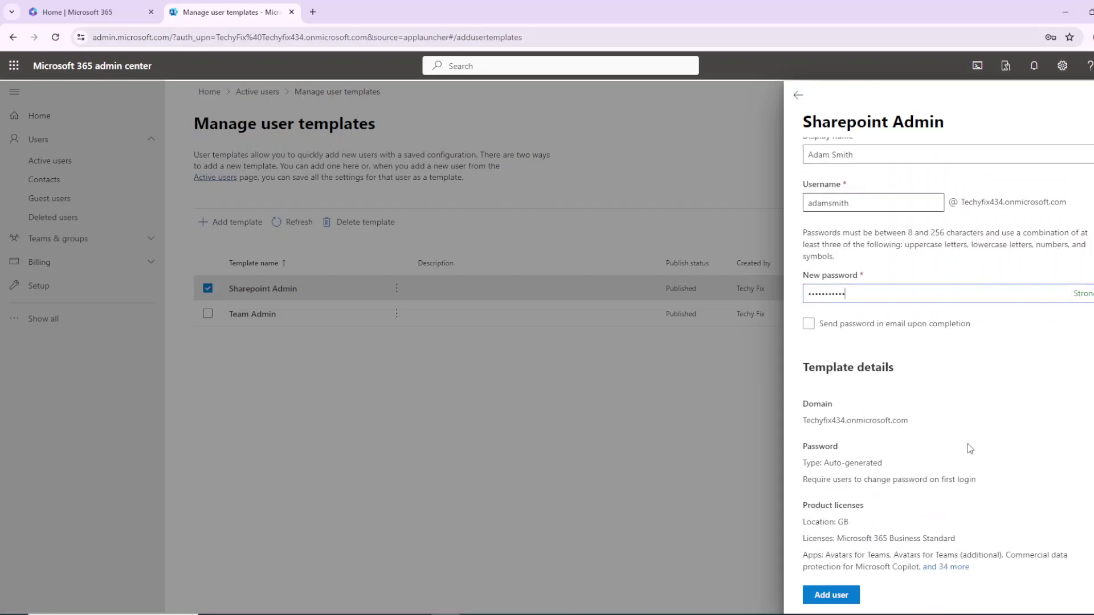
{"action": "left_click", "coordinate": [836, 298]}
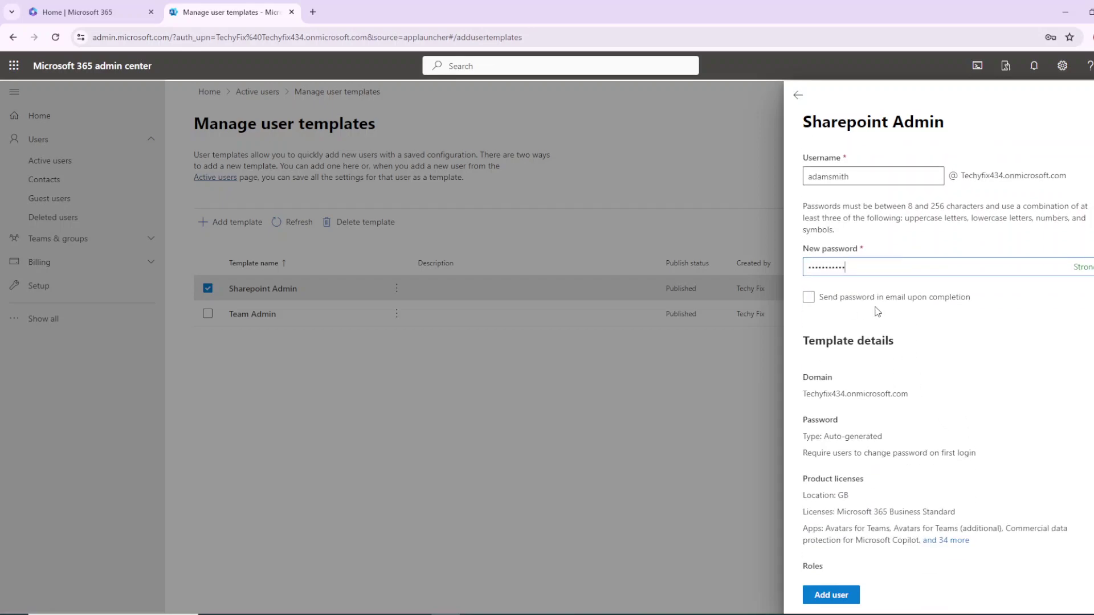
Leave password emailing off, add the user, and close the success confirmation
{"action": "left_click", "coordinate": [809, 302]}
{"action": "left_click", "coordinate": [819, 298]}
{"action": "scroll", "coordinate": [1024, 431], "scroll_direction": "down", "scroll_amount": 1}
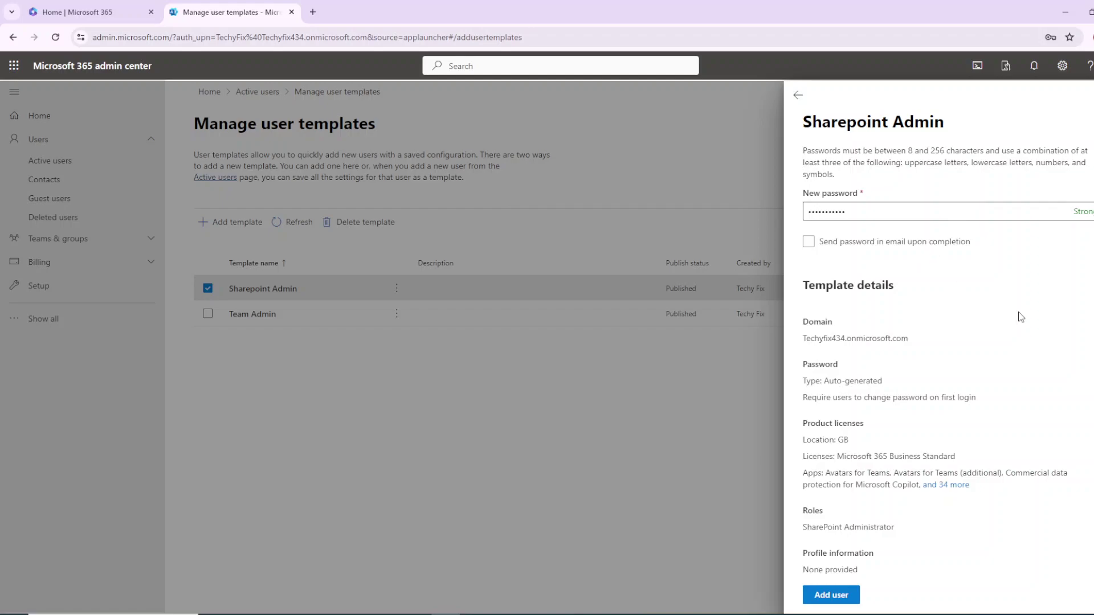
{"action": "left_click", "coordinate": [833, 596]}
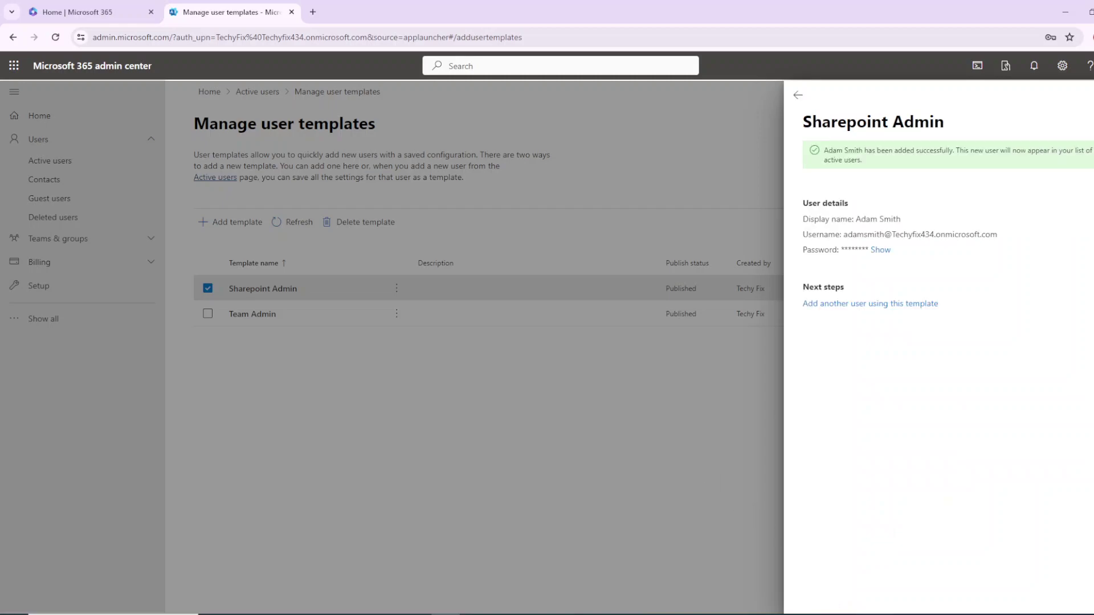
{"action": "left_click", "coordinate": [465, 294]}
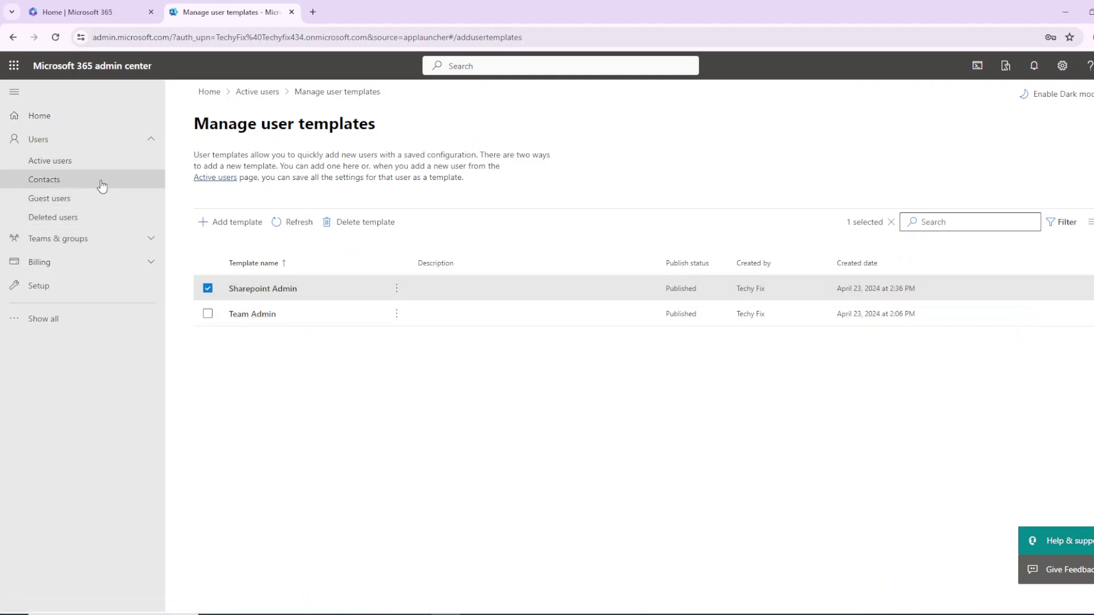
Go to the Active users page under Users
{"action": "left_click", "coordinate": [50, 161]}
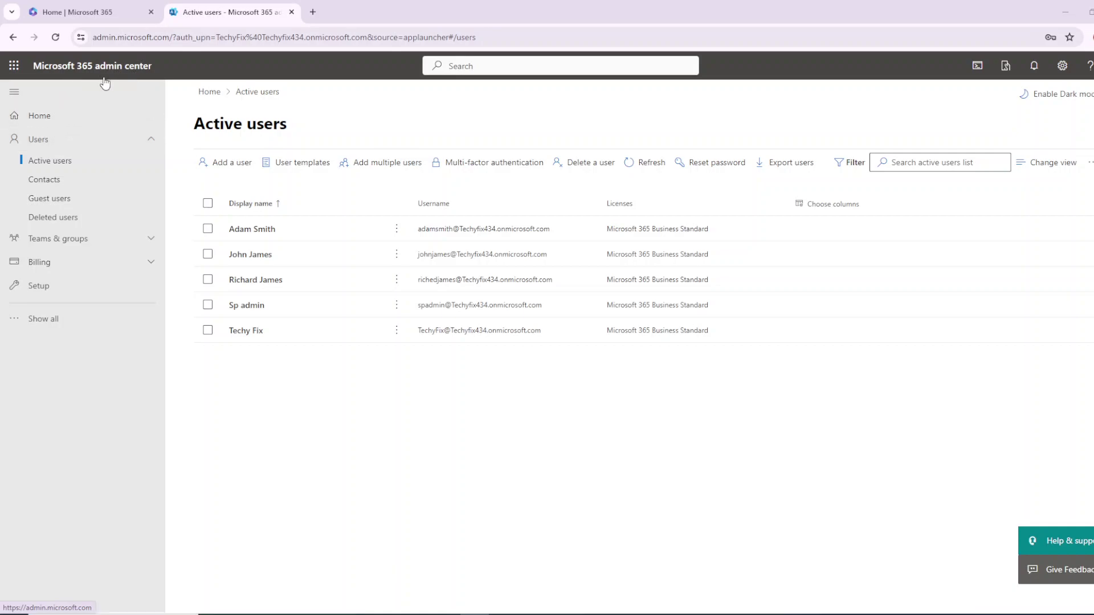
Show all navigation sections and inspect the new user's actions menu
{"action": "left_click", "coordinate": [54, 318]}
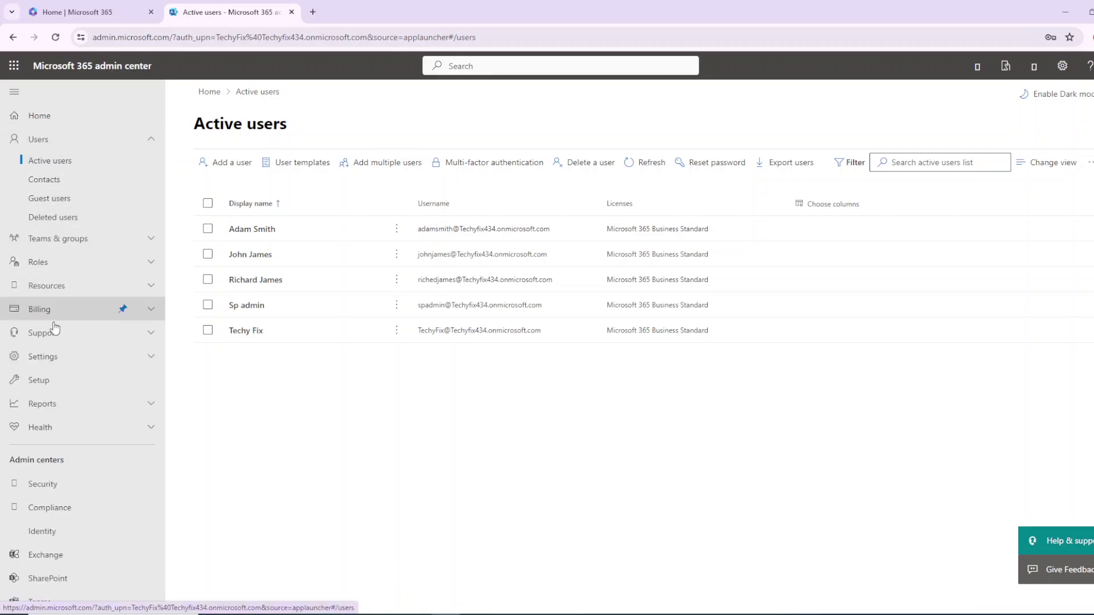
{"action": "scroll", "coordinate": [51, 487], "scroll_direction": "down", "scroll_amount": 1}
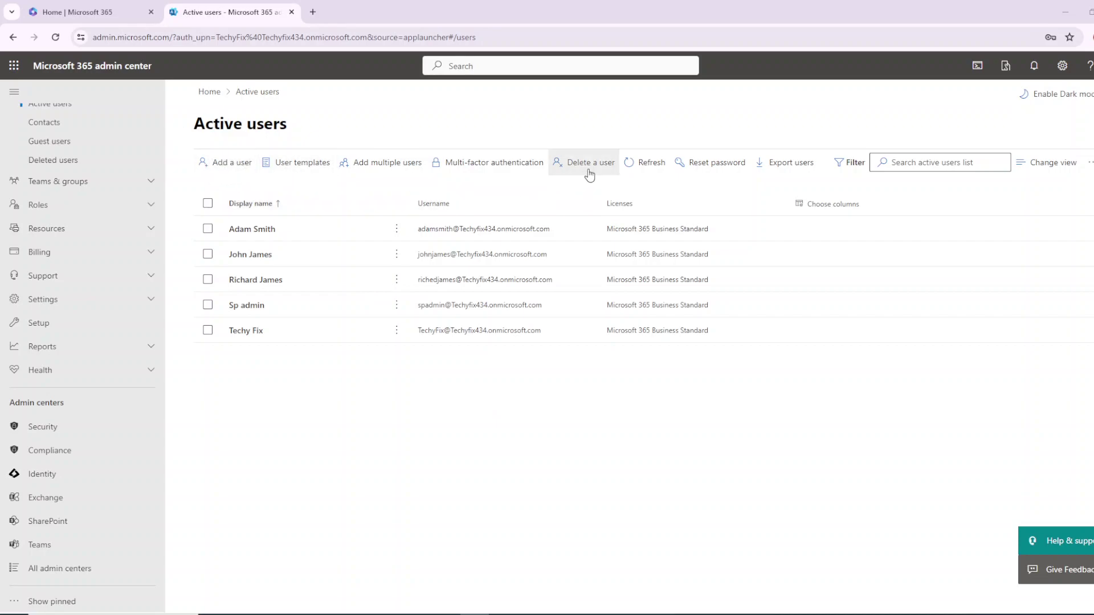
{"action": "left_click", "coordinate": [397, 229]}
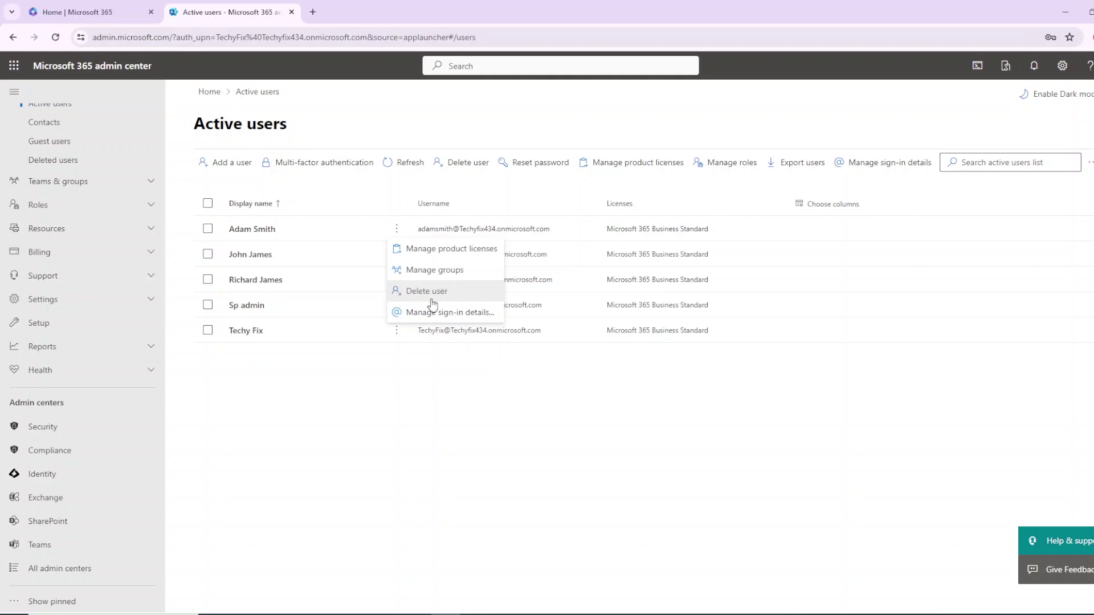
{"action": "left_click", "coordinate": [410, 443]}
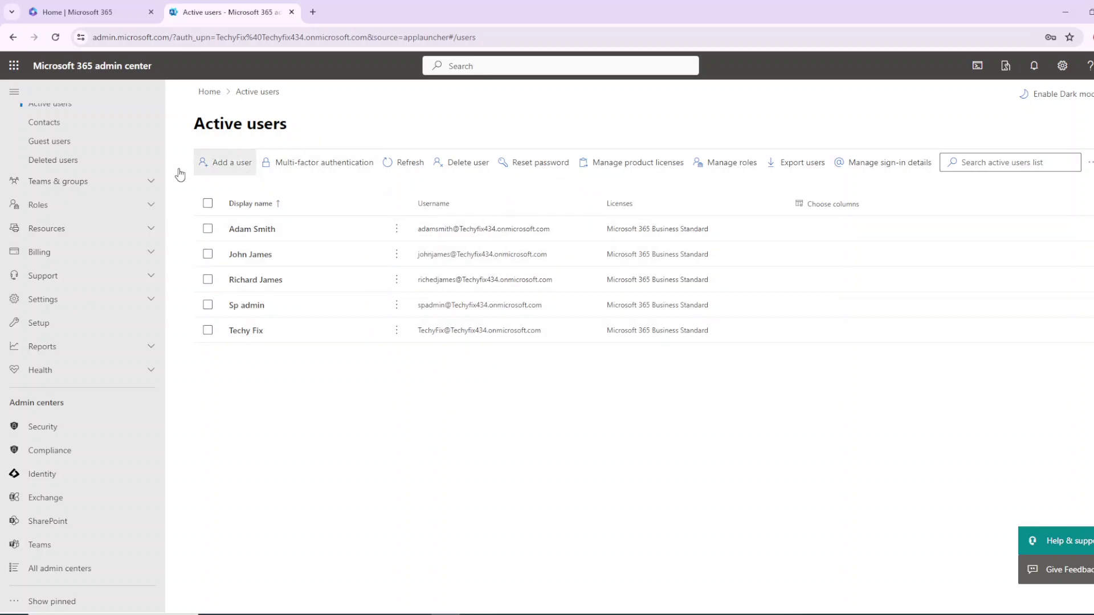
Collapse and re-expand the Users section of the navigation
{"action": "scroll", "coordinate": [86, 193], "scroll_direction": "up", "scroll_amount": 2}
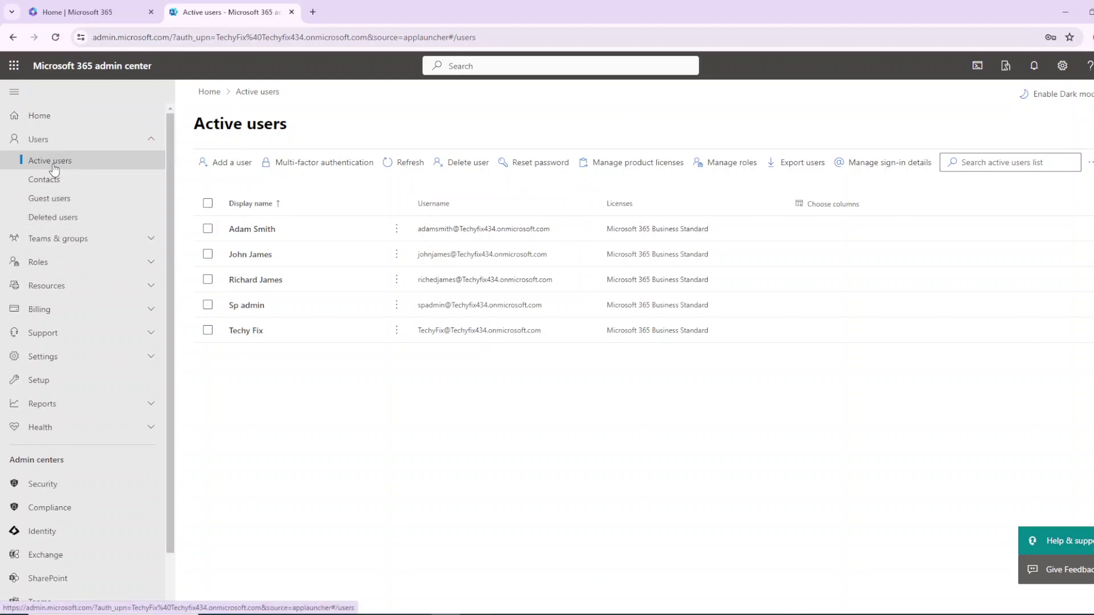
{"action": "left_click", "coordinate": [151, 139]}
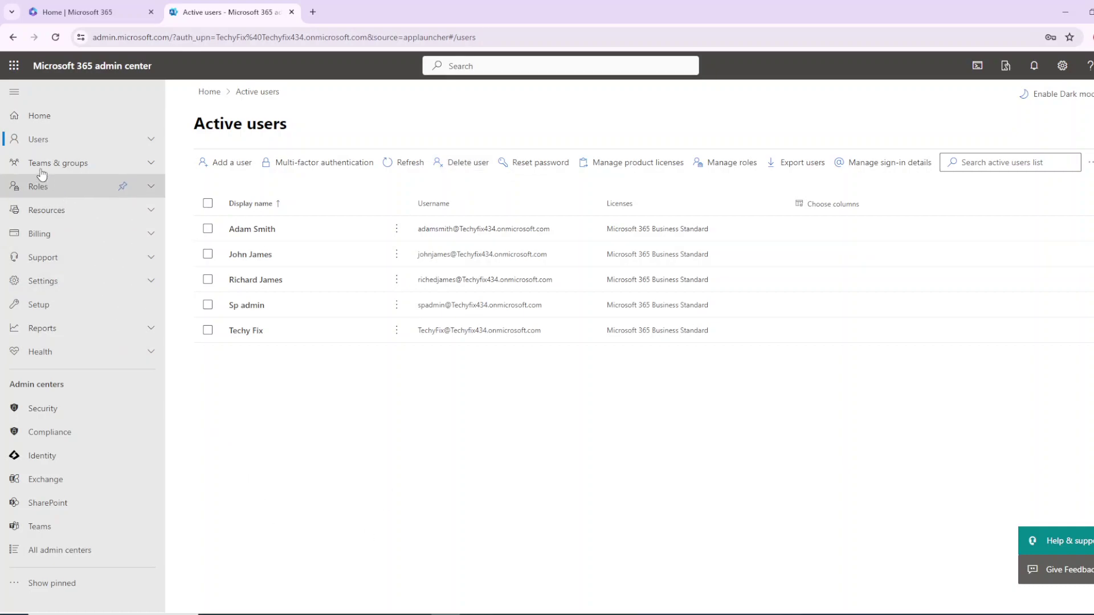
{"action": "left_click", "coordinate": [34, 142]}
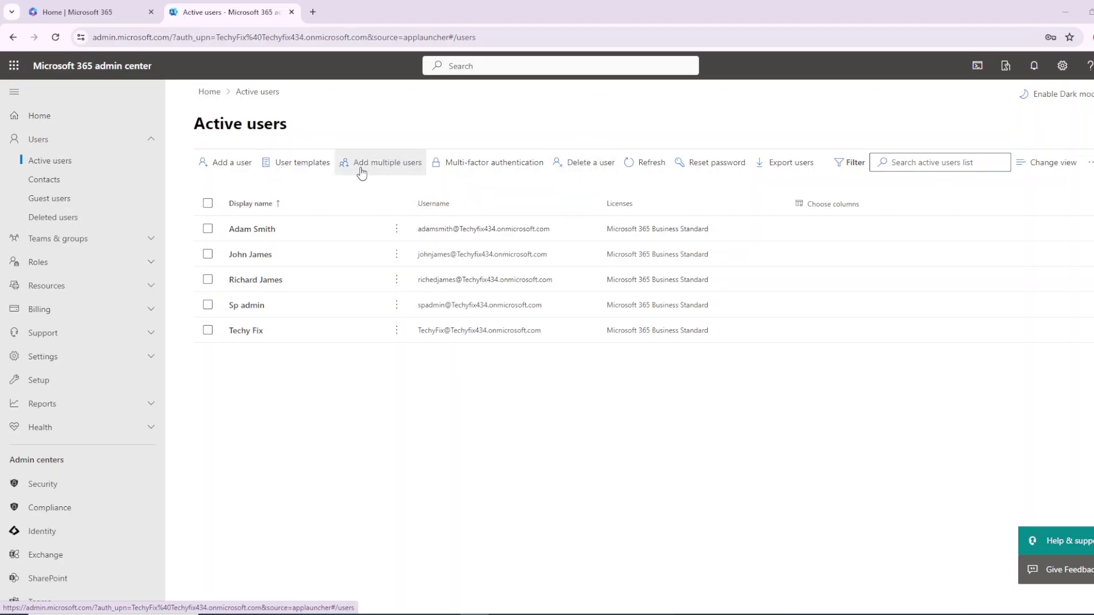
{"action": "left_click", "coordinate": [382, 170]}
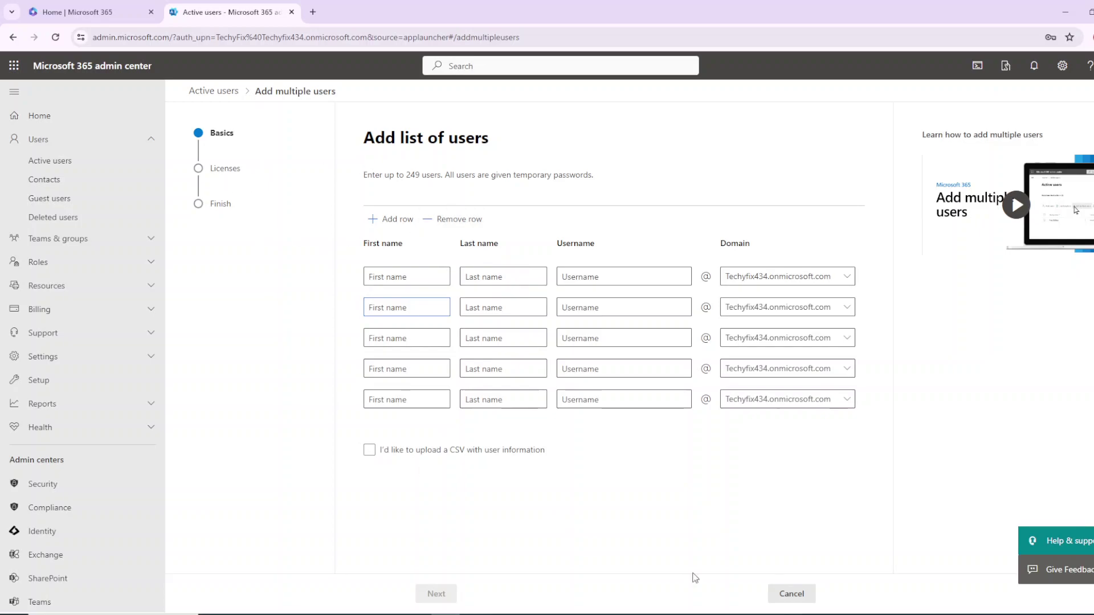
{"action": "left_click", "coordinate": [791, 594]}
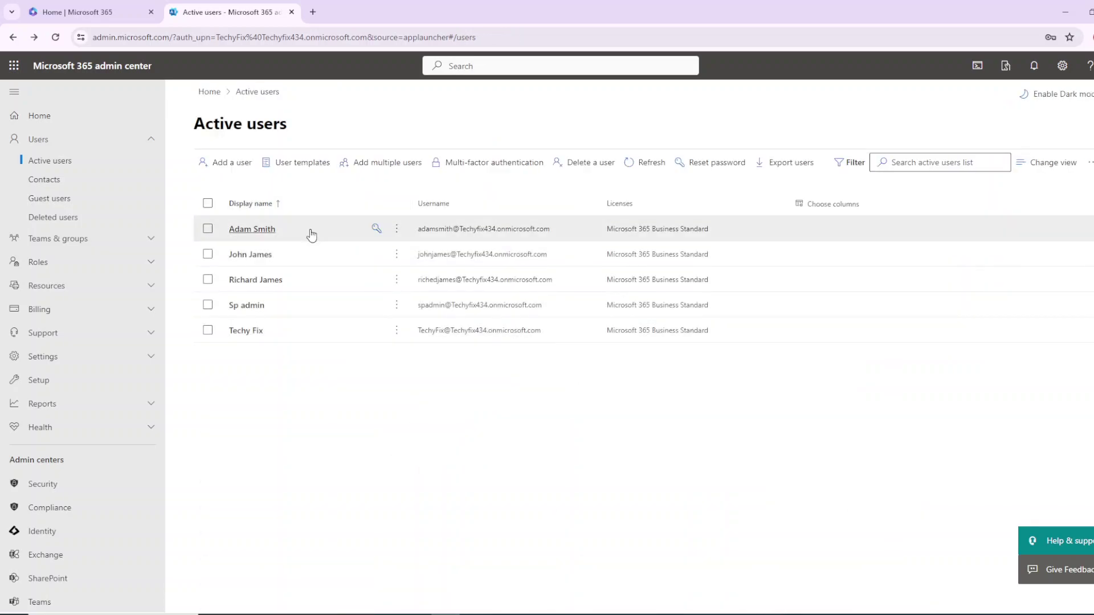